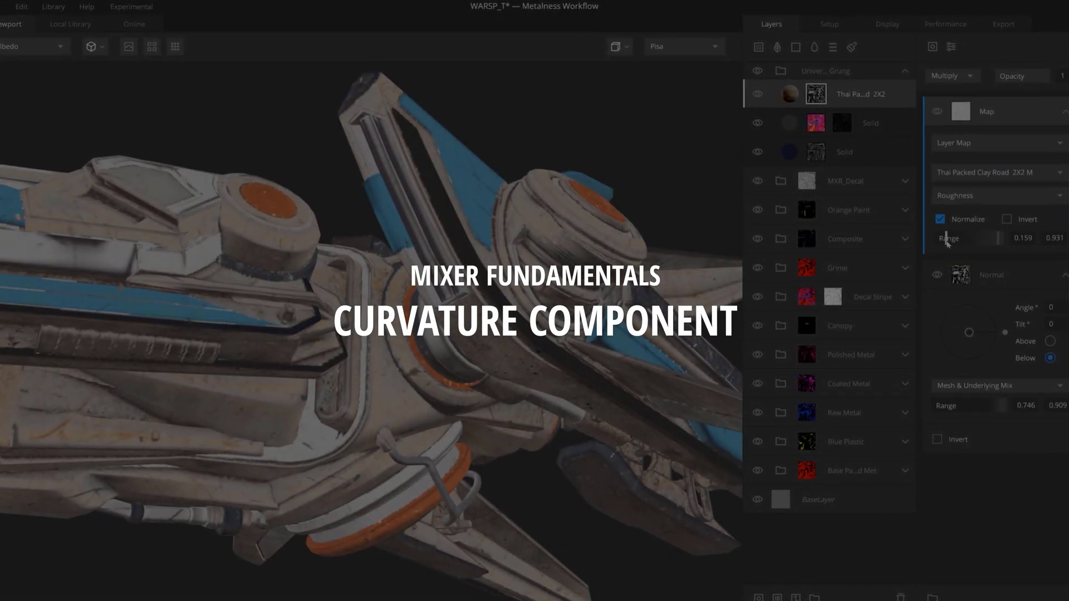
pyautogui.moveTo(943, 239); pyautogui.dragTo(969, 243)
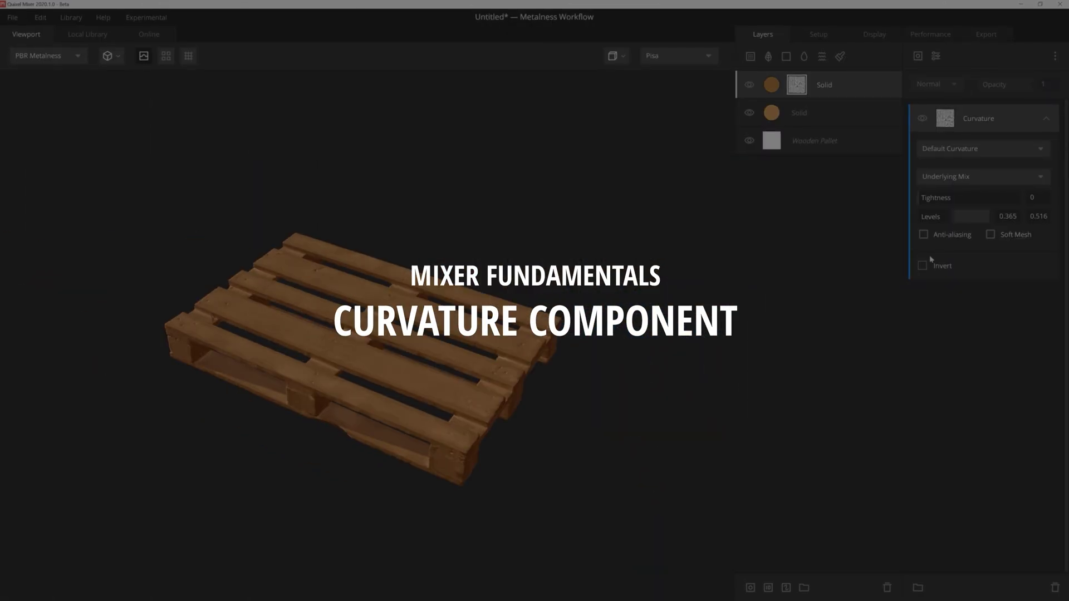
# Invert the Curvature mask component on the wooden pallet's top Solid layer.
pyautogui.click(925, 266)
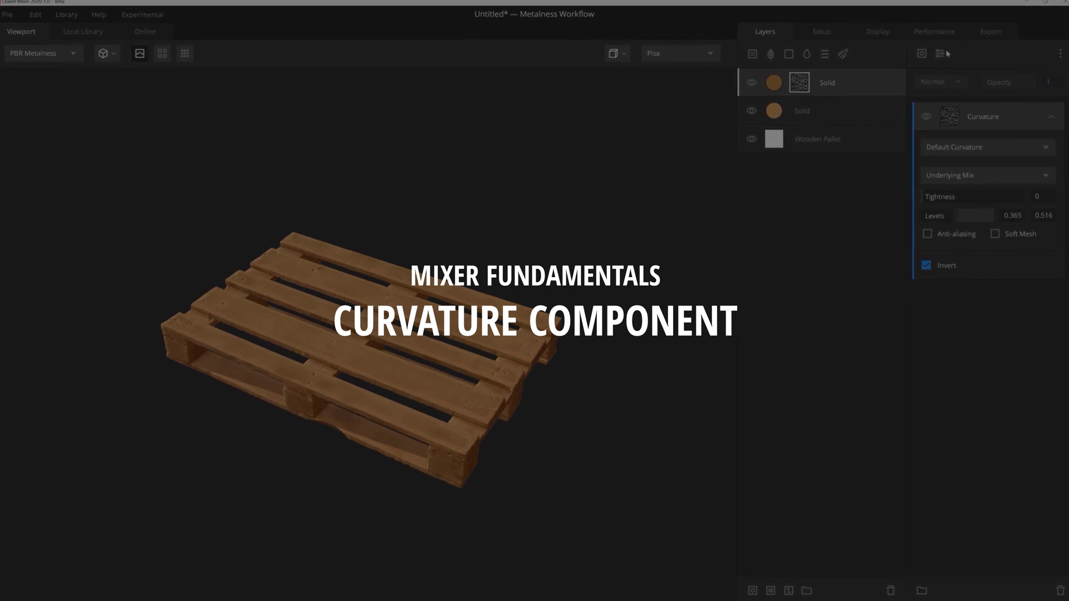
pyautogui.click(984, 147)
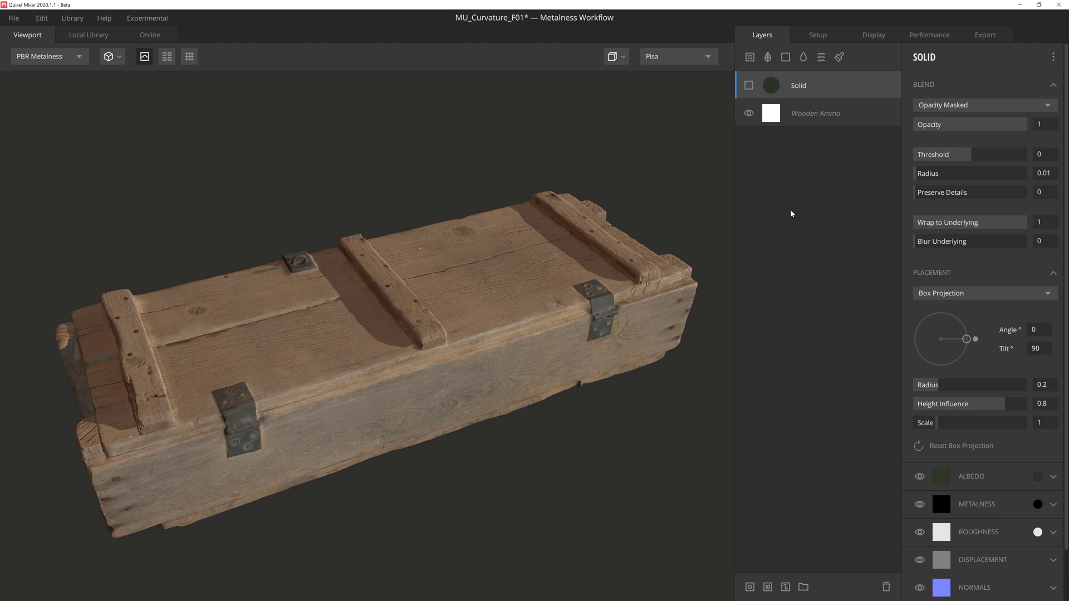
# Make the green Solid layer visible on the wooden ammo box and add a mask stack with a Curvature component.
pyautogui.click(748, 86)
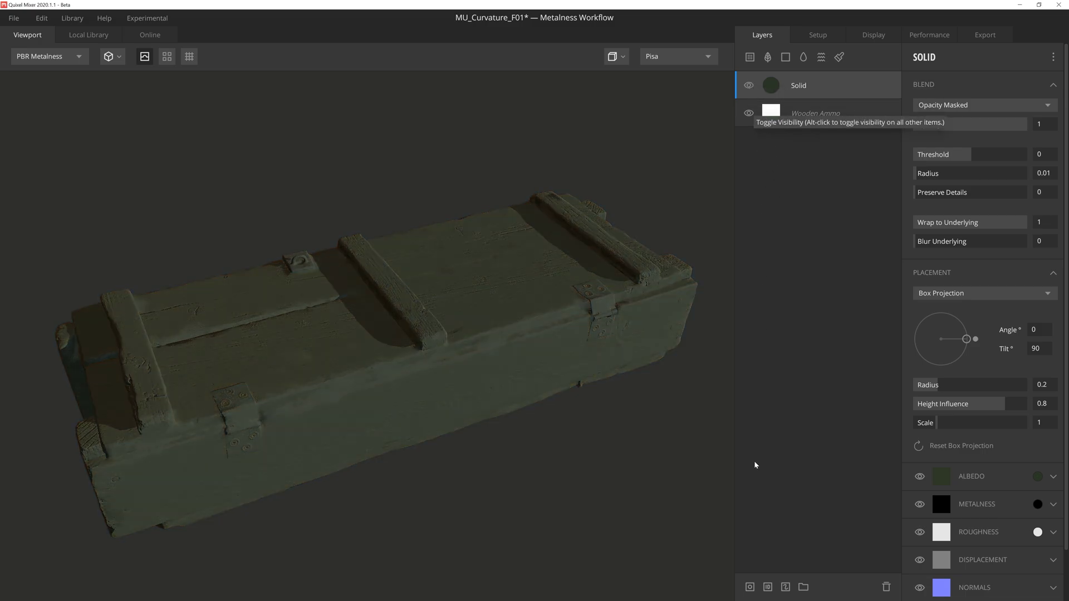
pyautogui.click(750, 587)
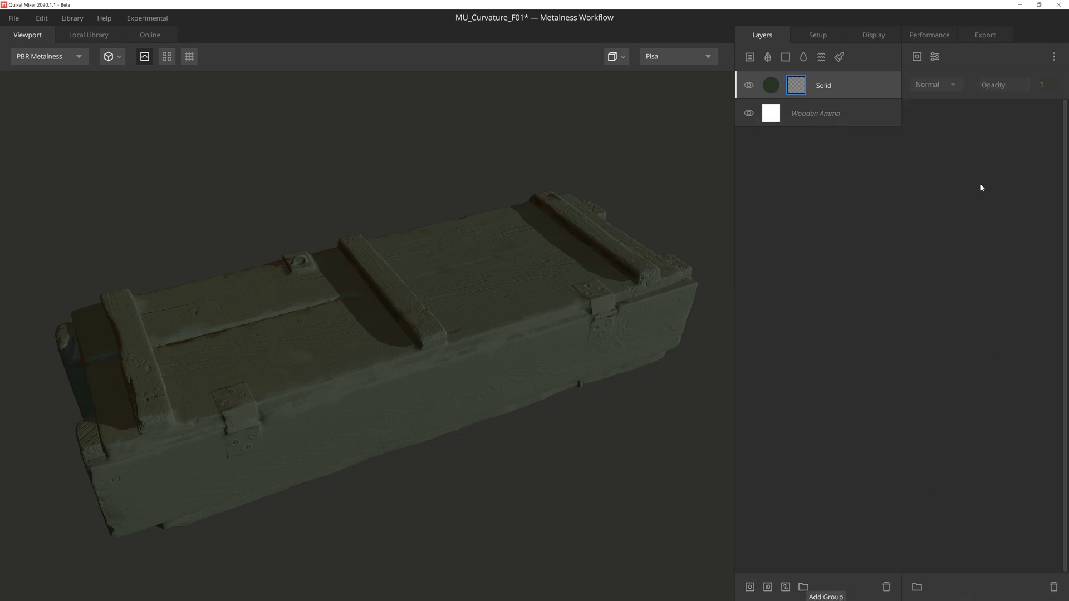
pyautogui.click(917, 57)
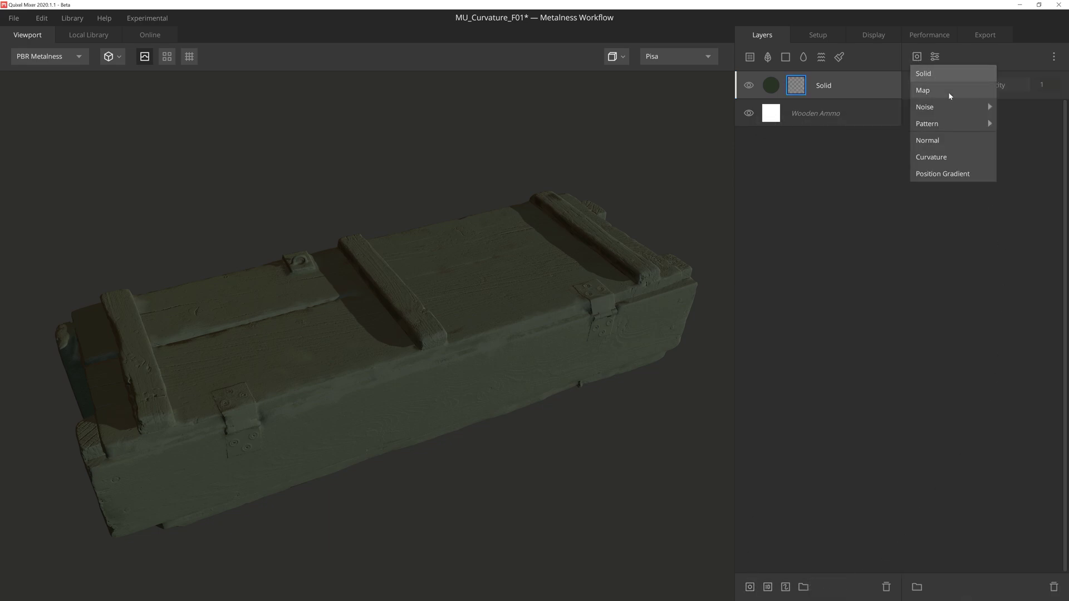
pyautogui.click(967, 166)
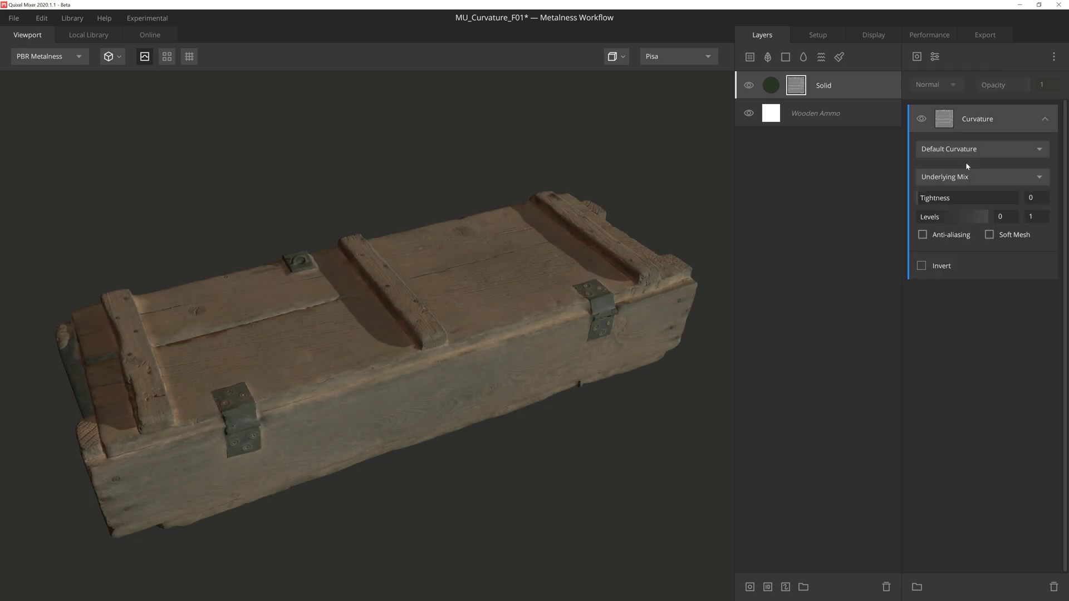
# Display the Solid layer's mask in the viewport and examine the curvature shading around the ammo box's edges and cavities.
pyautogui.press('m')
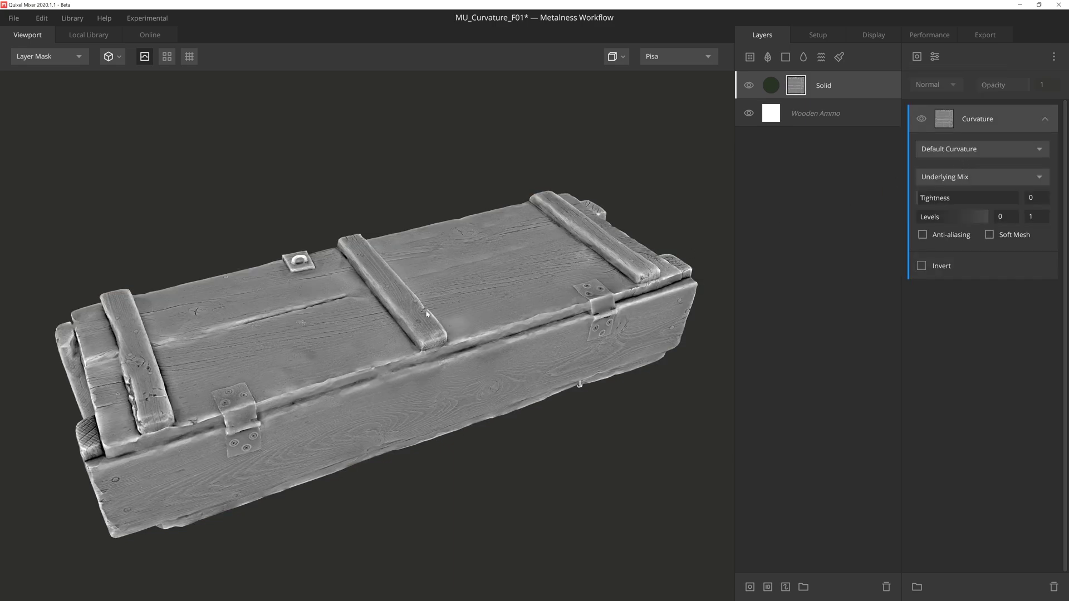
pyautogui.moveTo(422, 314)
pyautogui.mouseDown()
pyautogui.moveTo(384, 316)
pyautogui.moveTo(418, 308)
pyautogui.mouseUp()
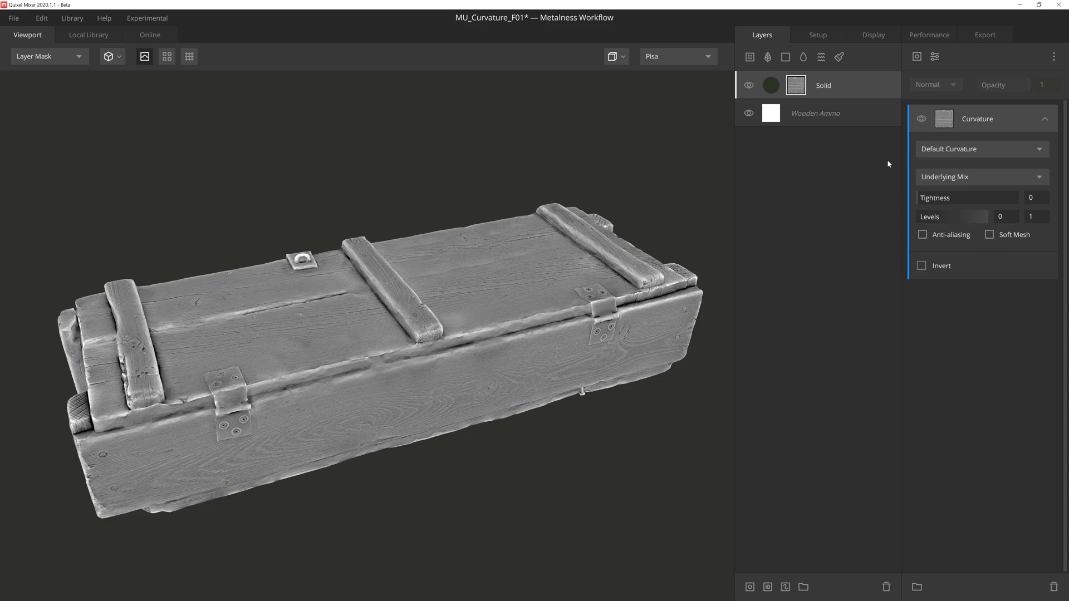
pyautogui.moveTo(472, 329); pyautogui.dragTo(461, 348)
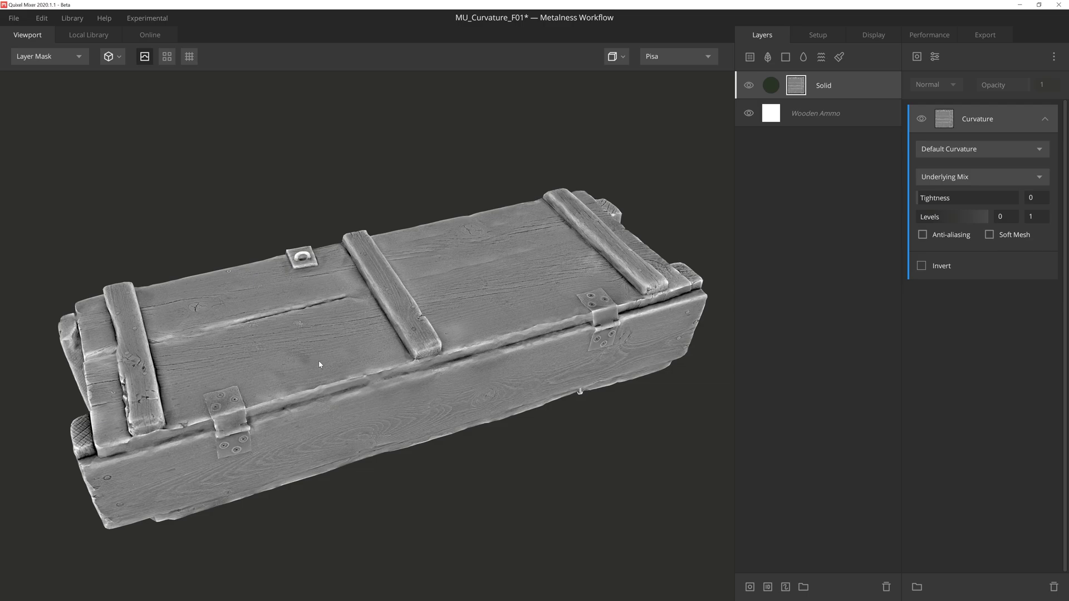
# Preview the ammo box mask in Edges Only and Cavities Only modes, returning the Curvature component to Default Curvature.
pyautogui.click(1021, 149)
pyautogui.click(1011, 183)
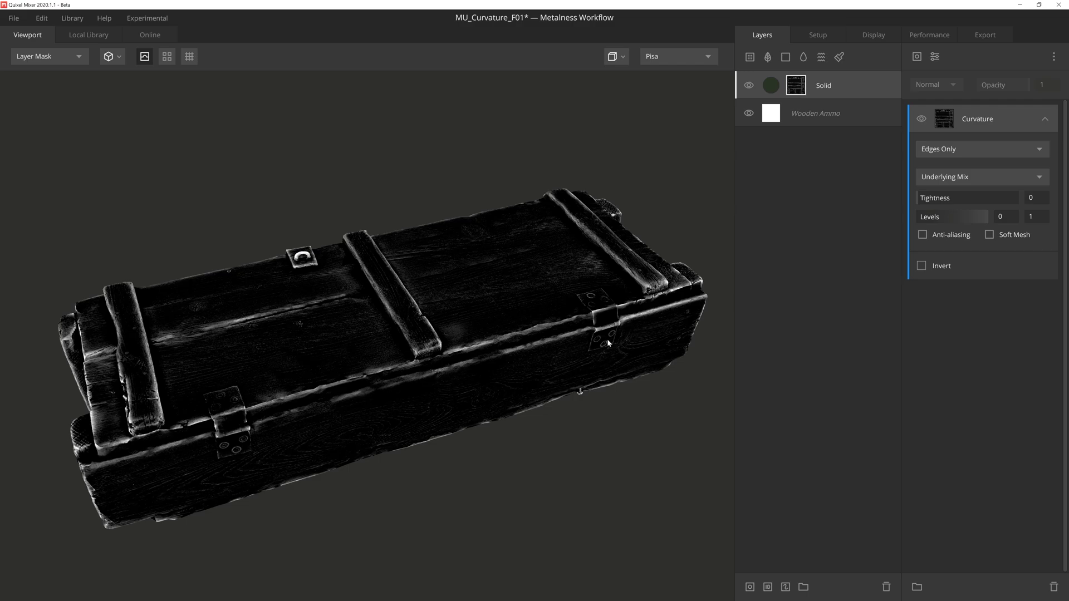
pyautogui.click(1007, 149)
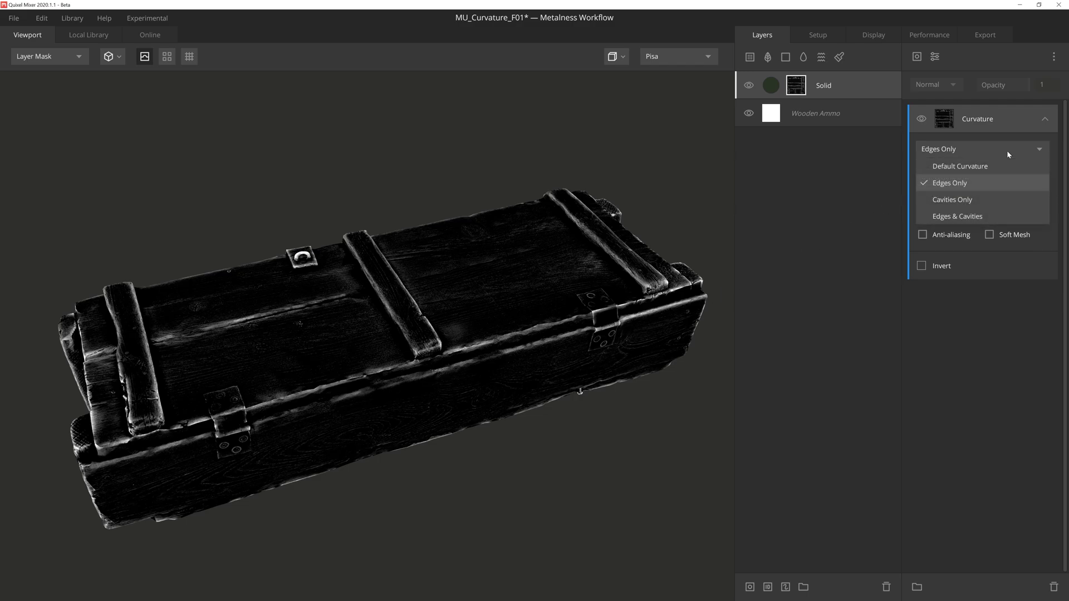
pyautogui.click(987, 200)
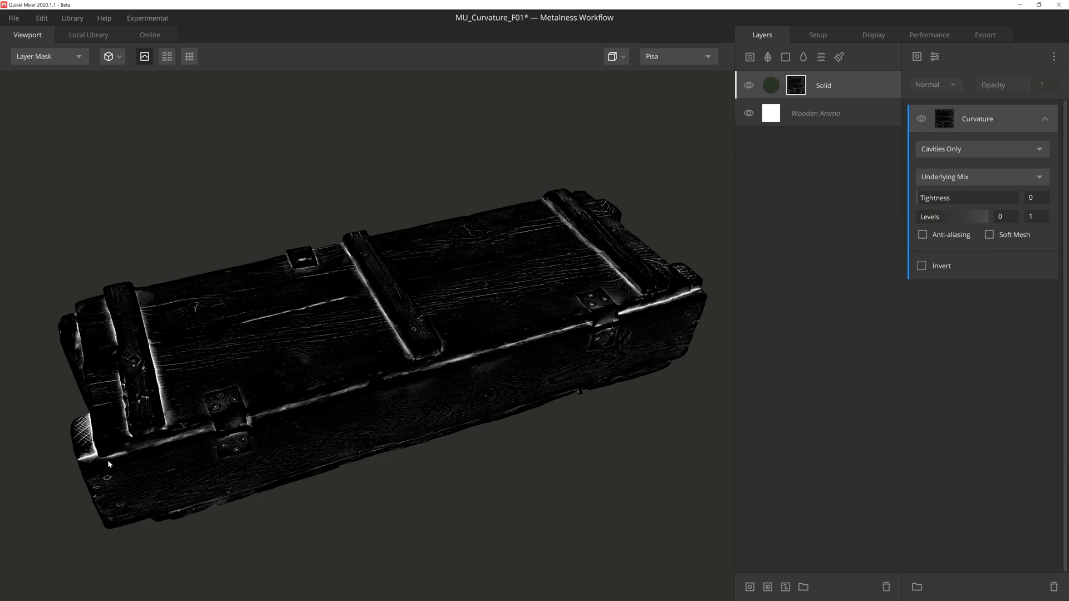
pyautogui.click(998, 149)
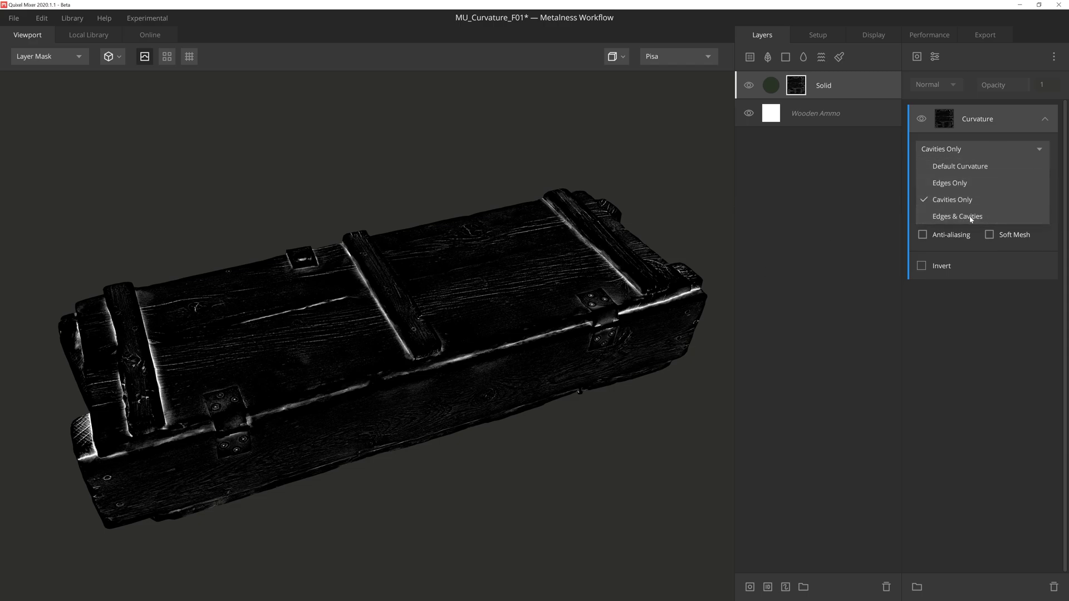
pyautogui.click(946, 165)
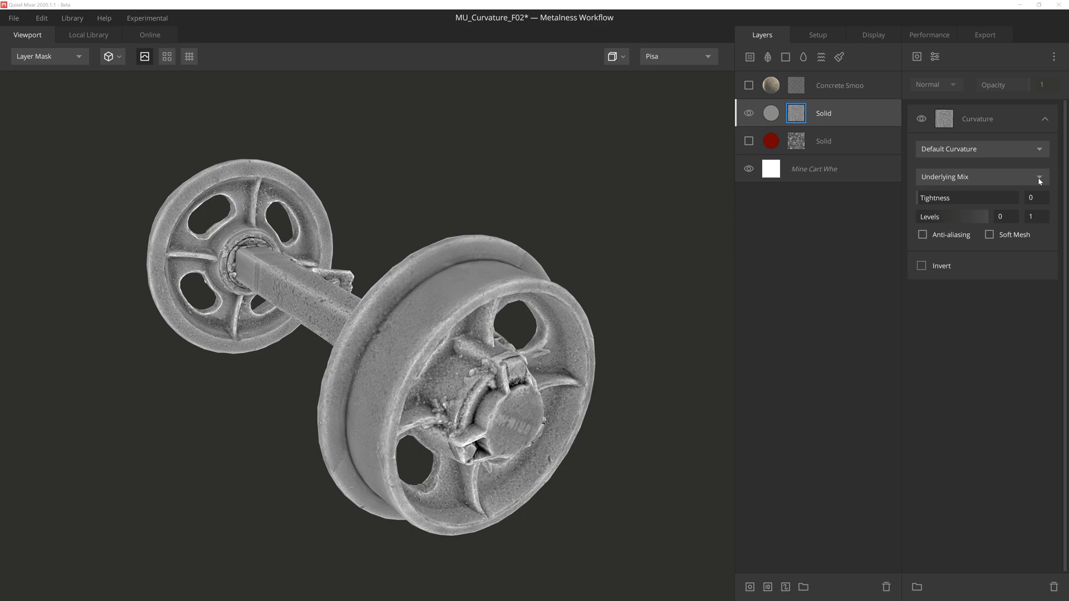
# Keep Underlying Mix as the gray Solid mask's curvature source and make the red Solid layer beneath it visible.
pyautogui.click(1039, 178)
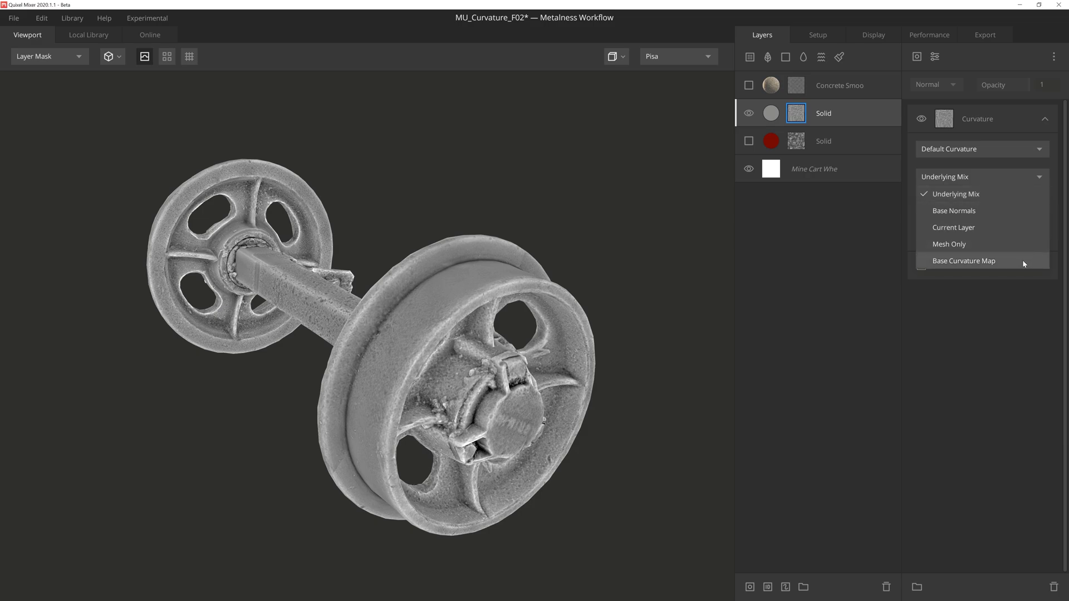
pyautogui.click(1028, 194)
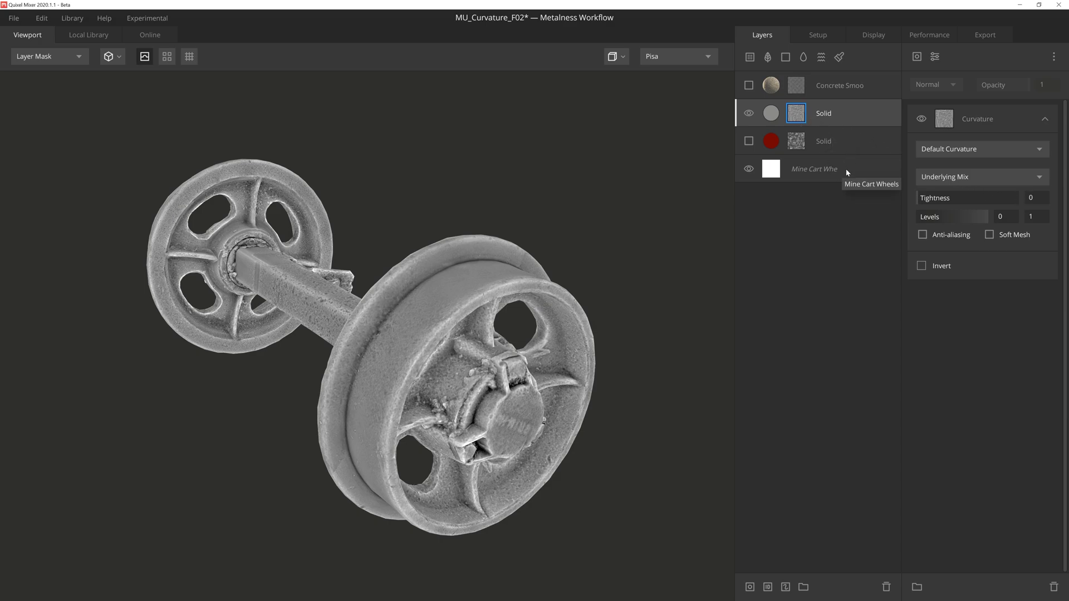
pyautogui.click(749, 140)
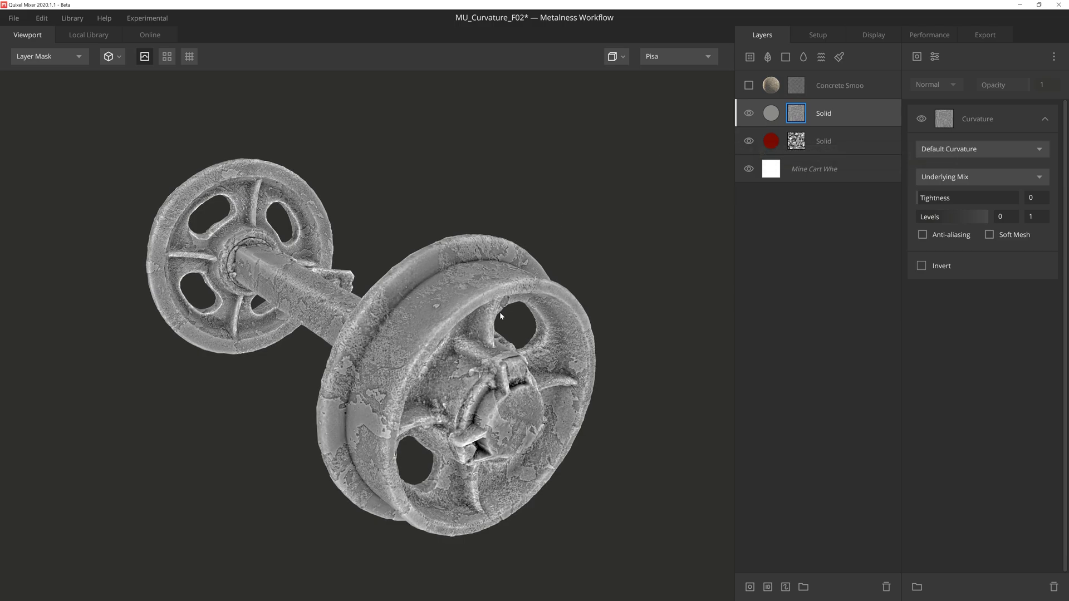
pyautogui.moveTo(499, 313); pyautogui.dragTo(509, 298)
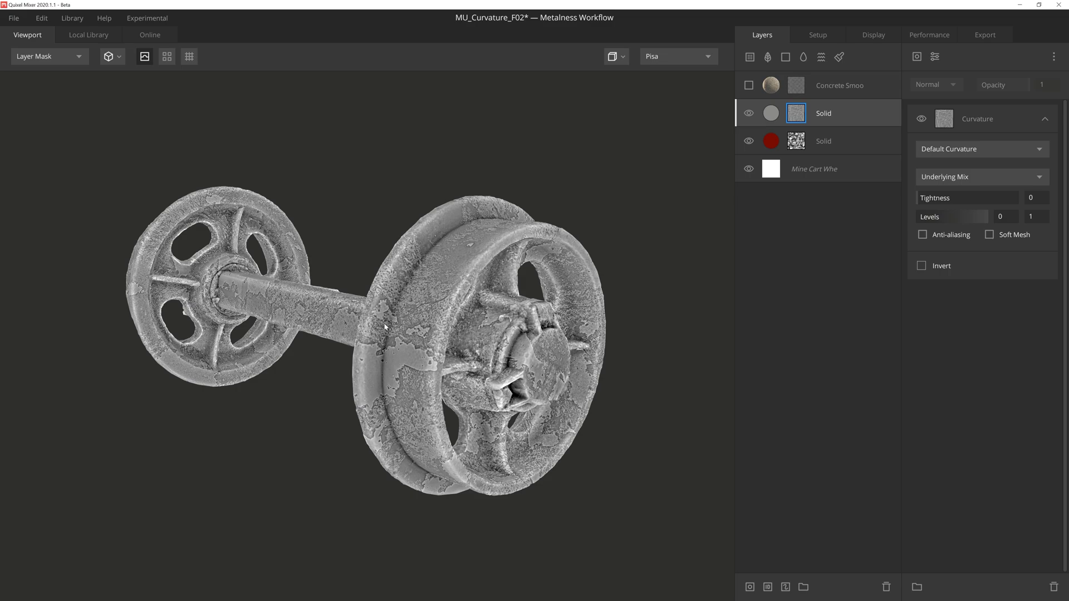
pyautogui.moveTo(388, 327); pyautogui.dragTo(375, 337)
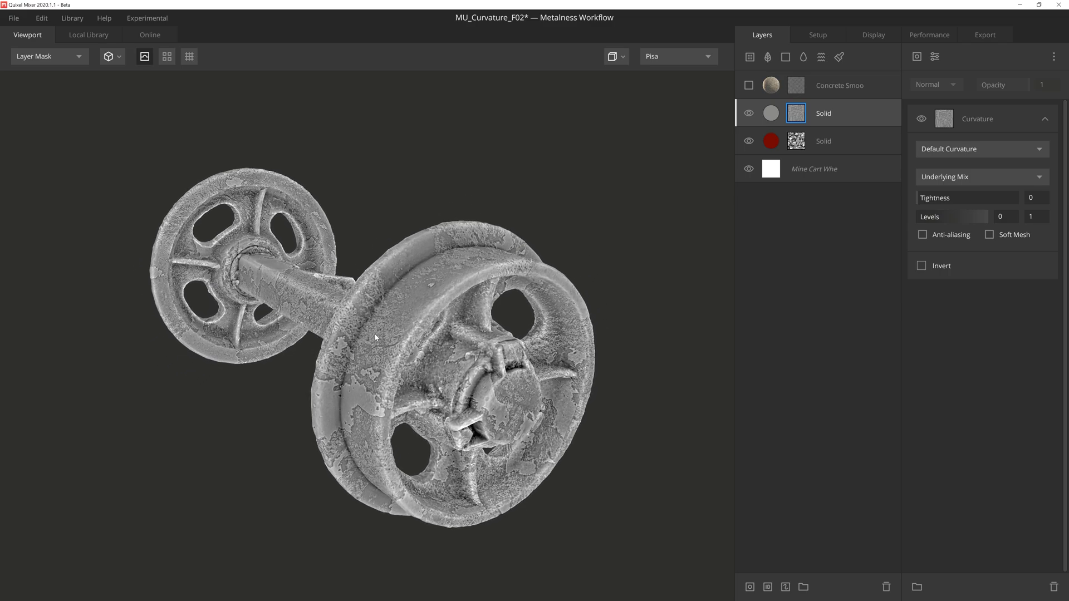
# Try Base Normals, Mesh Only and Current Layer as curvature sources for the gray Solid layer's mask.
pyautogui.click(1013, 177)
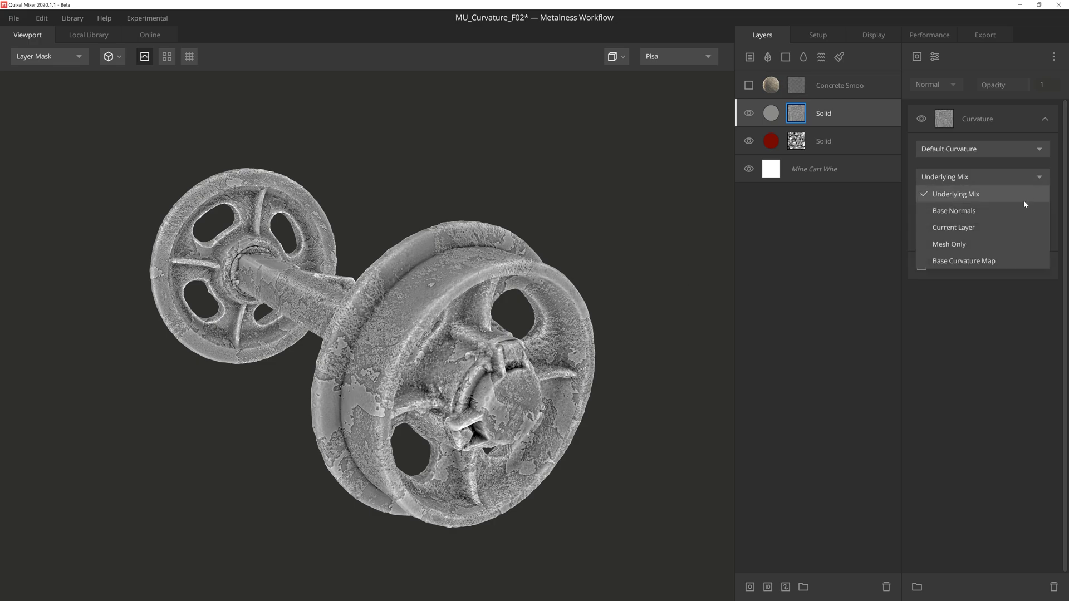
pyautogui.click(1016, 211)
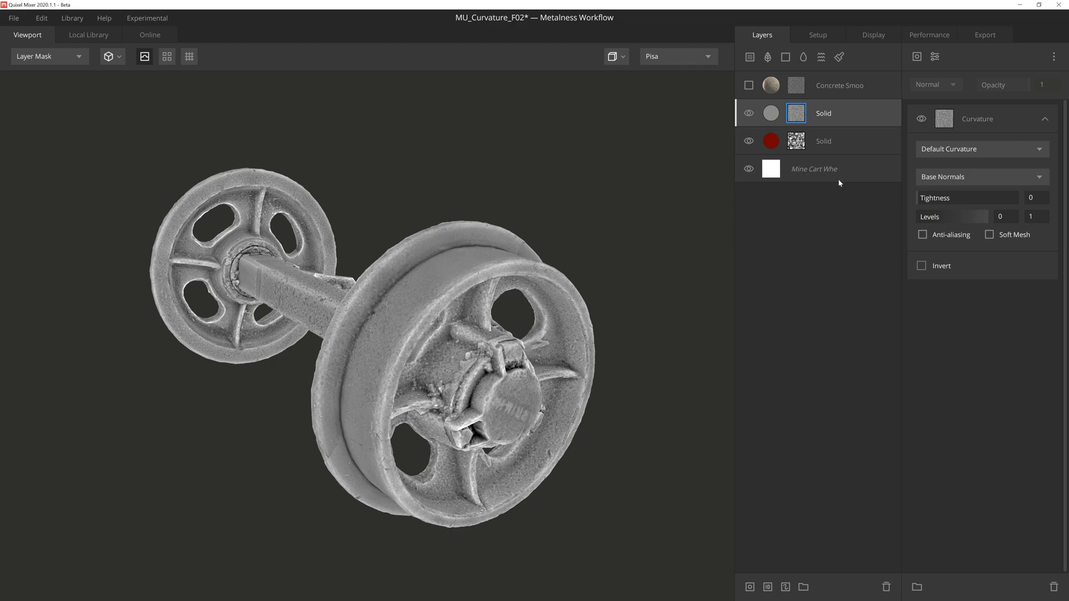
pyautogui.click(1040, 177)
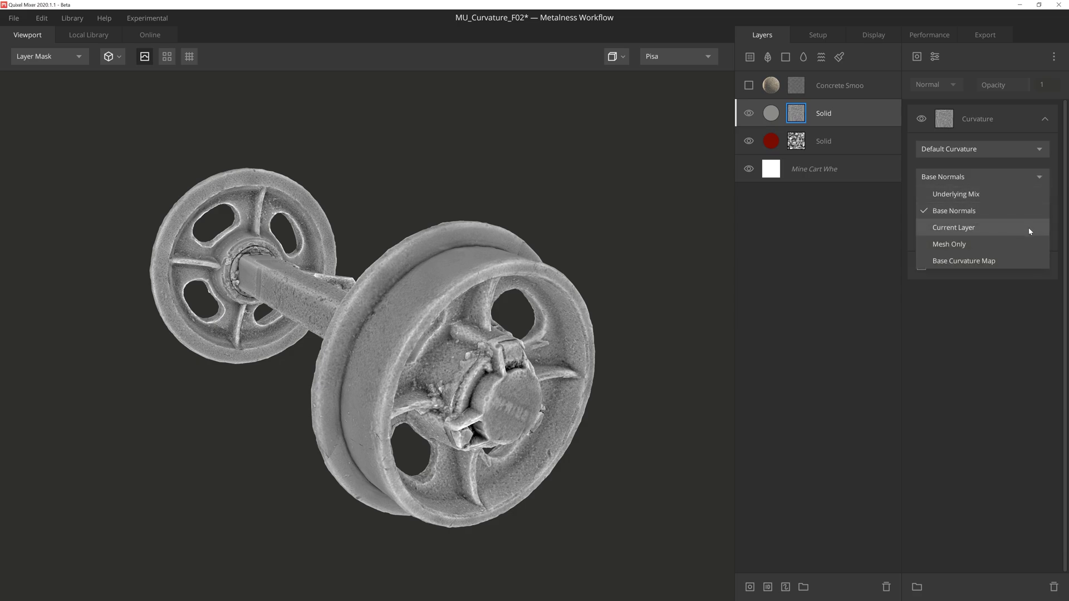
pyautogui.click(997, 244)
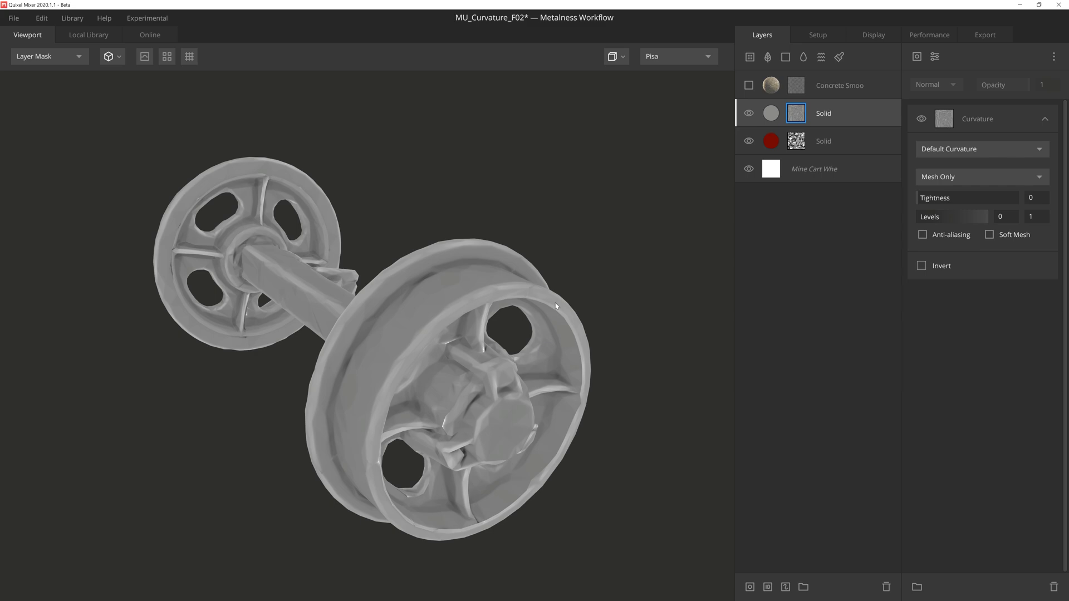
pyautogui.click(997, 178)
pyautogui.click(981, 227)
# Make the concrete layer visible and set its mask's curvature source to Current Layer.
pyautogui.click(751, 86)
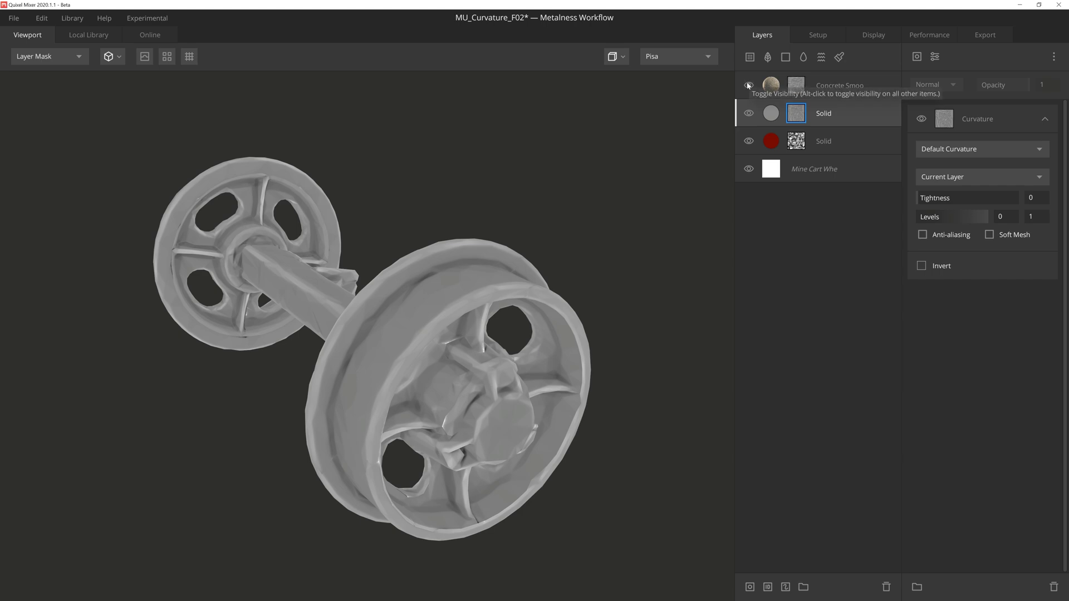
pyautogui.click(795, 85)
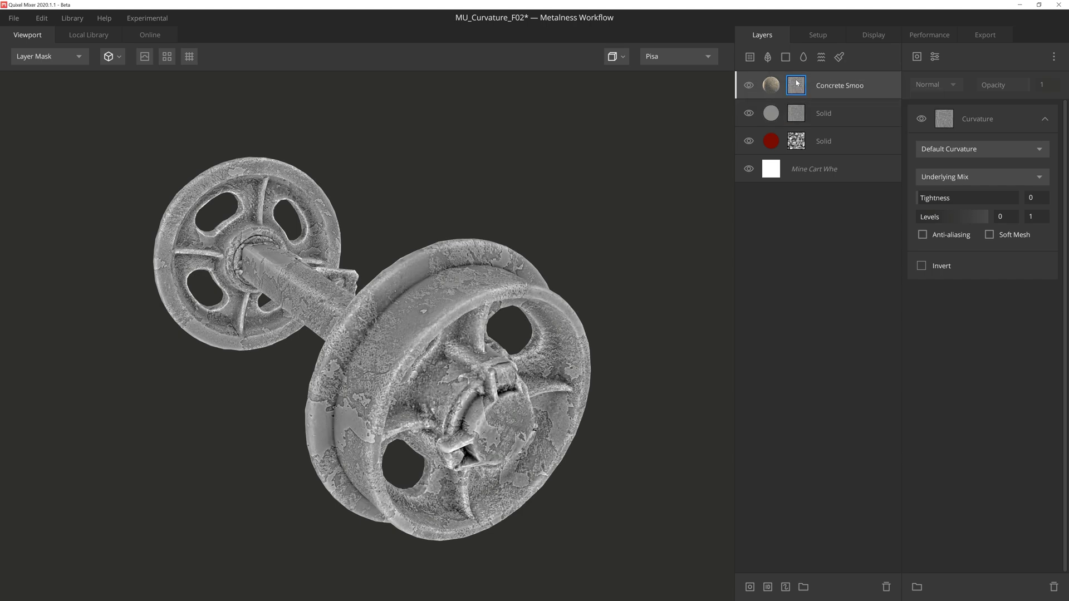
pyautogui.click(980, 175)
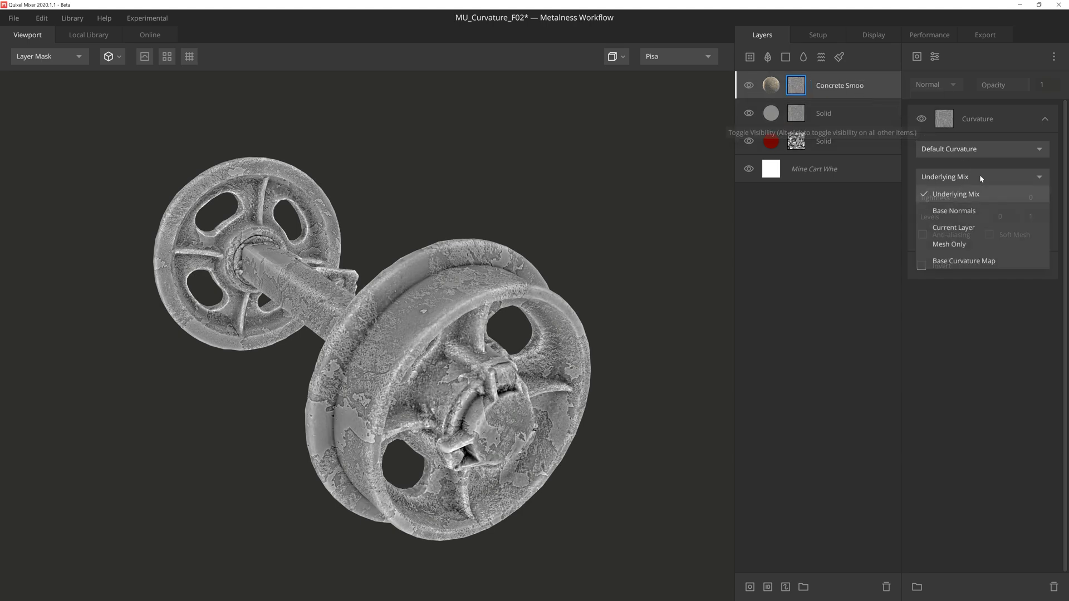
pyautogui.click(981, 225)
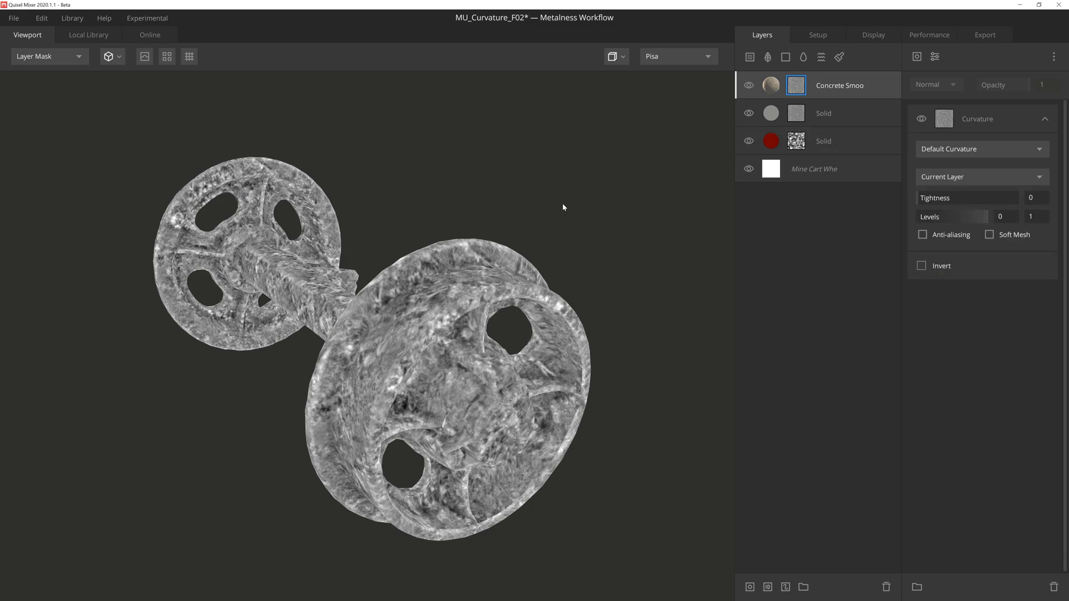
pyautogui.moveTo(394, 337); pyautogui.dragTo(422, 342)
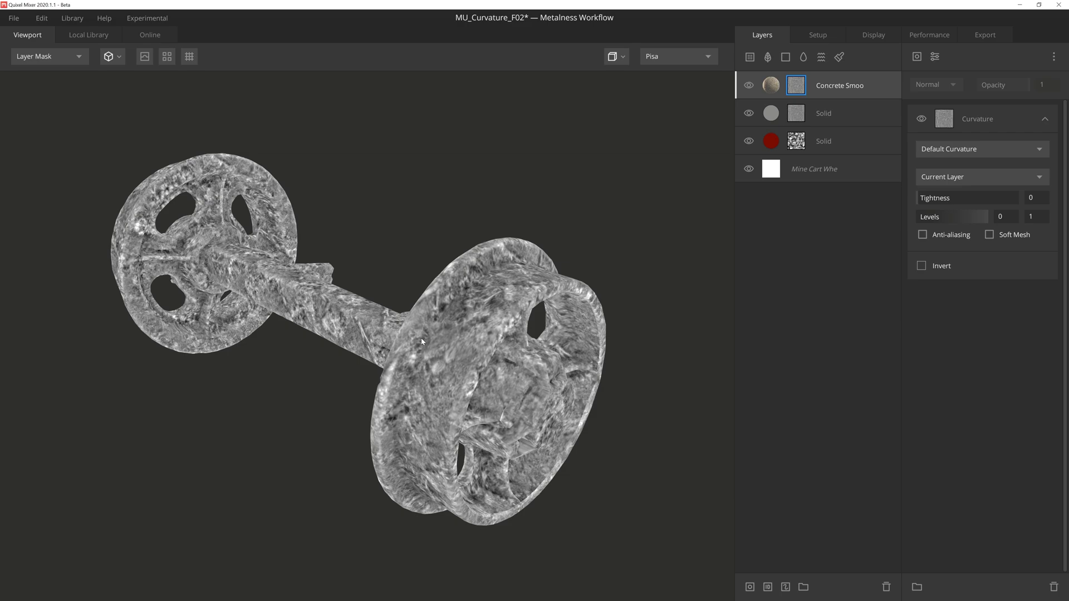
# Hide the concrete layer and set the gray Solid mask's curvature source to Base Curvature Map.
pyautogui.press('h')
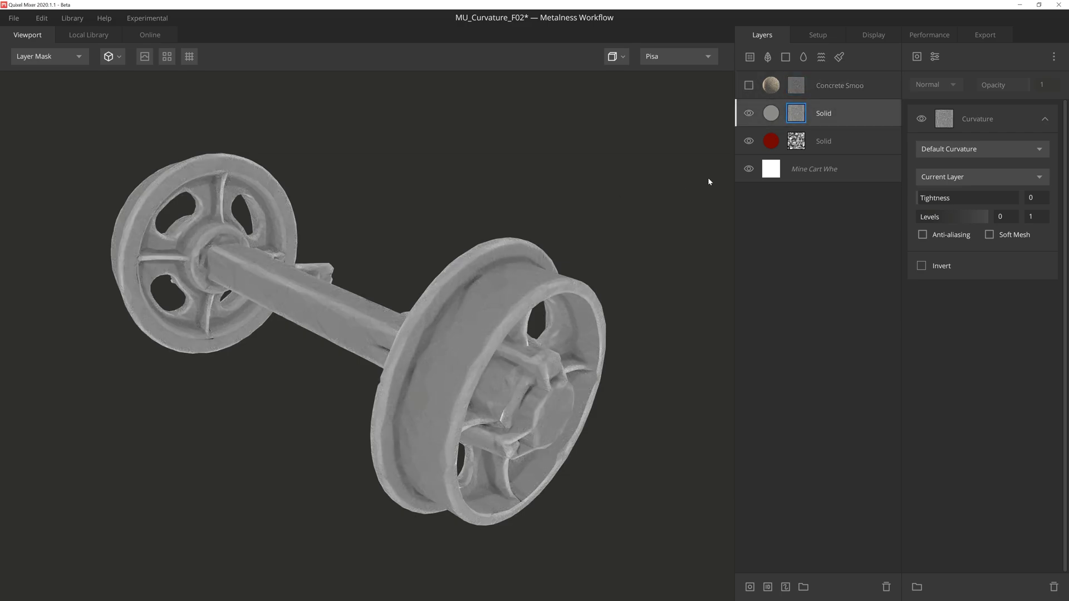
pyautogui.click(1038, 177)
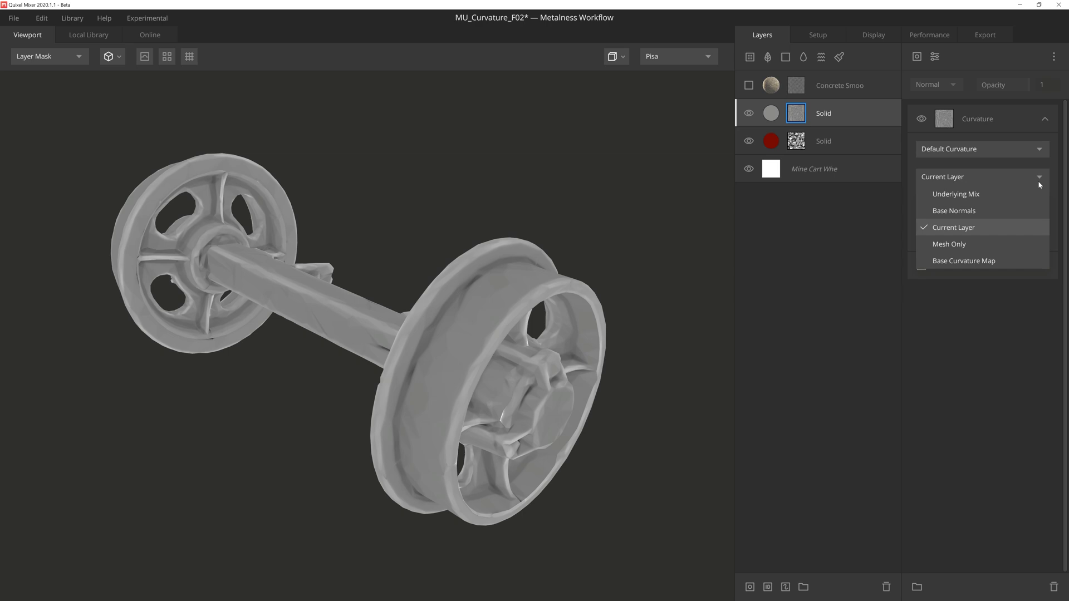
pyautogui.click(1006, 262)
pyautogui.moveTo(709, 271)
pyautogui.mouseDown()
pyautogui.moveTo(669, 260)
pyautogui.moveTo(690, 258)
pyautogui.moveTo(701, 277)
pyautogui.moveTo(694, 269)
pyautogui.mouseUp()
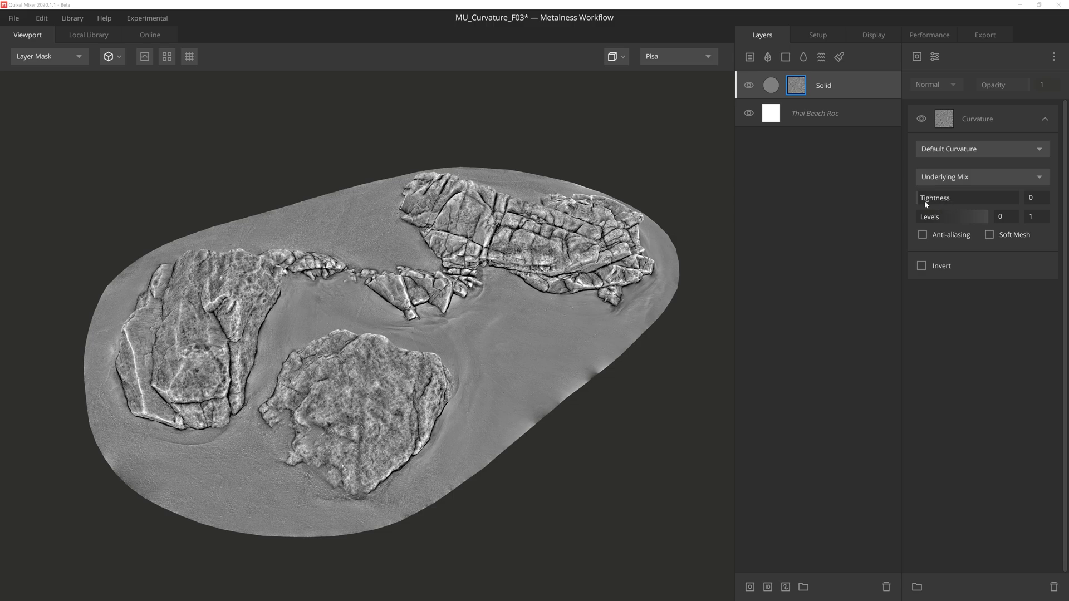
# Try out the Tightness and Levels settings on the beach rock mask, restoring Tightness 0 and Levels 0 to 1.
pyautogui.moveTo(916, 199)
pyautogui.mouseDown()
pyautogui.moveTo(1035, 191)
pyautogui.moveTo(914, 190)
pyautogui.mouseUp()
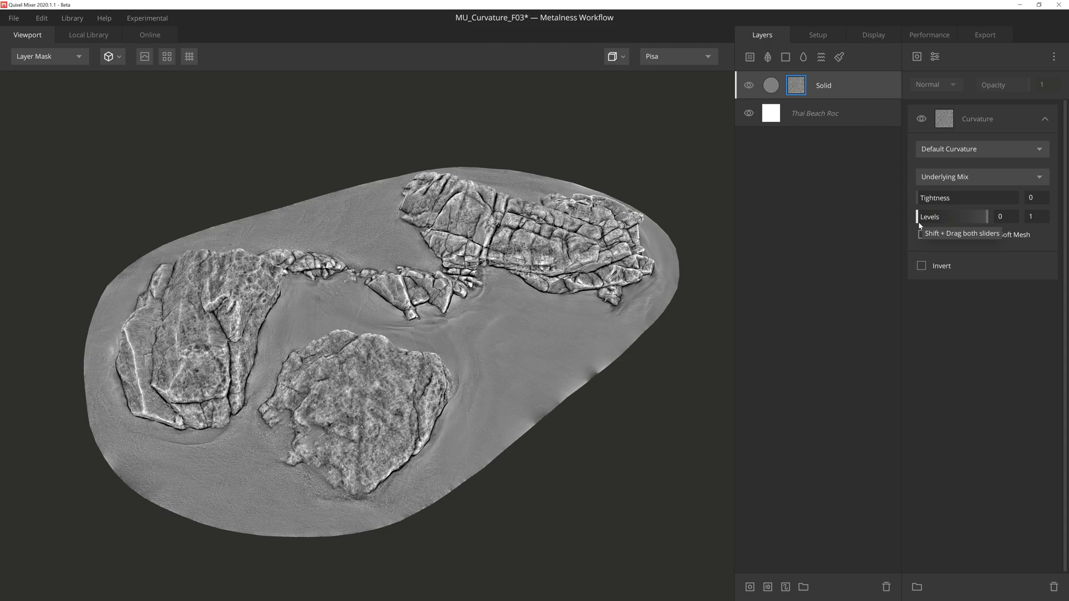
pyautogui.moveTo(919, 217)
pyautogui.mouseDown()
pyautogui.moveTo(949, 220)
pyautogui.moveTo(917, 218)
pyautogui.mouseUp()
pyautogui.moveTo(985, 217)
pyautogui.mouseDown()
pyautogui.moveTo(938, 217)
pyautogui.moveTo(982, 216)
pyautogui.mouseUp()
pyautogui.doubleClick(914, 217)
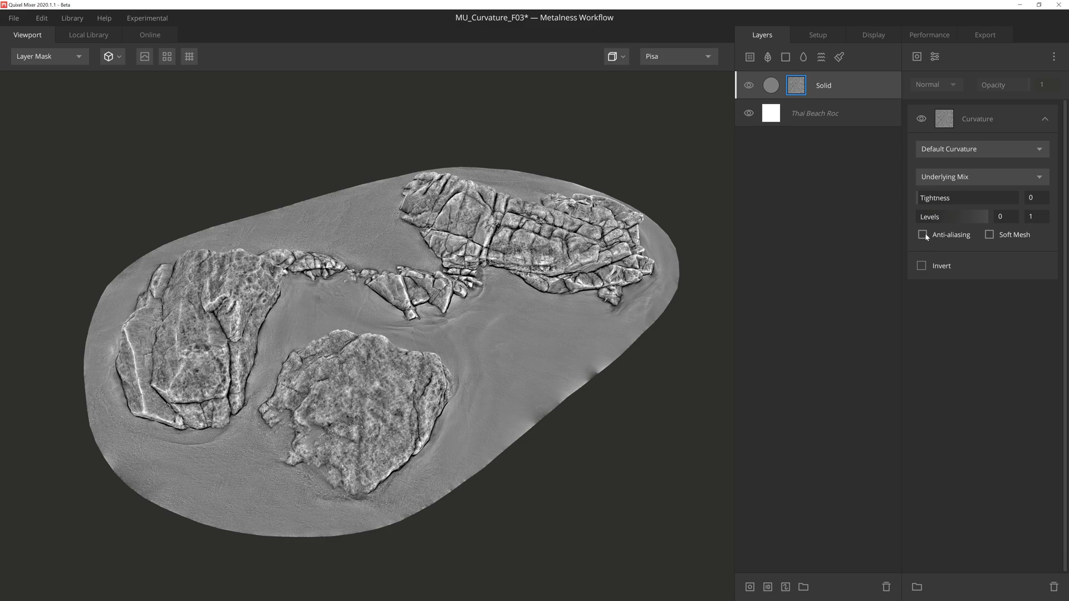
# Toggle Anti-aliasing on and off on the Curvature component to compare its effect on the rock mask.
pyautogui.click(925, 237)
pyautogui.click(925, 237)
pyautogui.click(925, 236)
pyautogui.click(926, 237)
# Enable Soft Mesh on the beach rock's Curvature component.
pyautogui.click(990, 237)
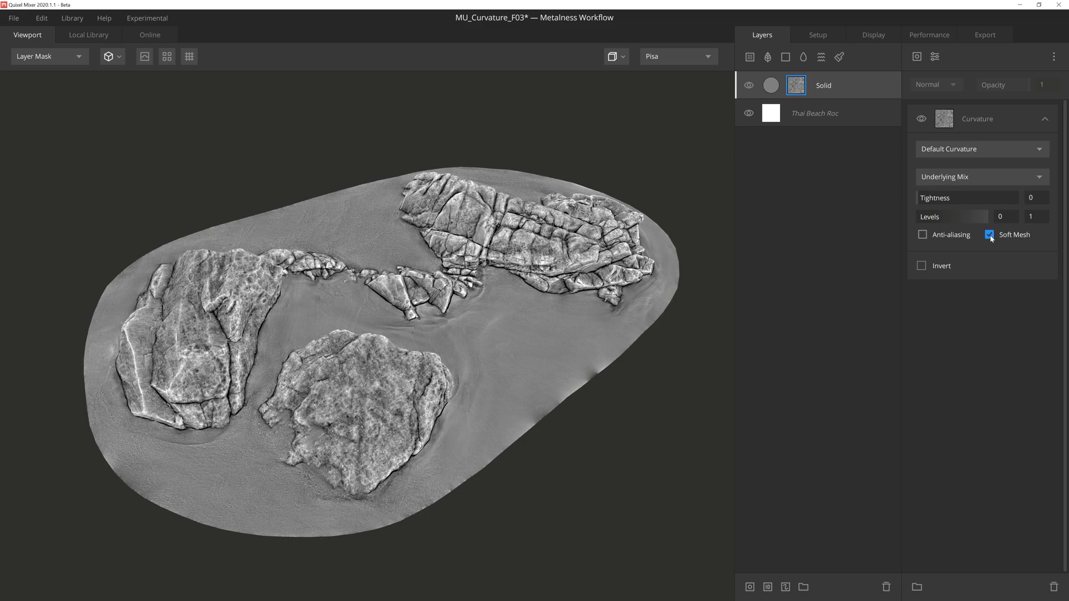
# Compare the beach rock mask with Soft Mesh on and off, and toggle Invert on its Curvature component.
pyautogui.click(990, 236)
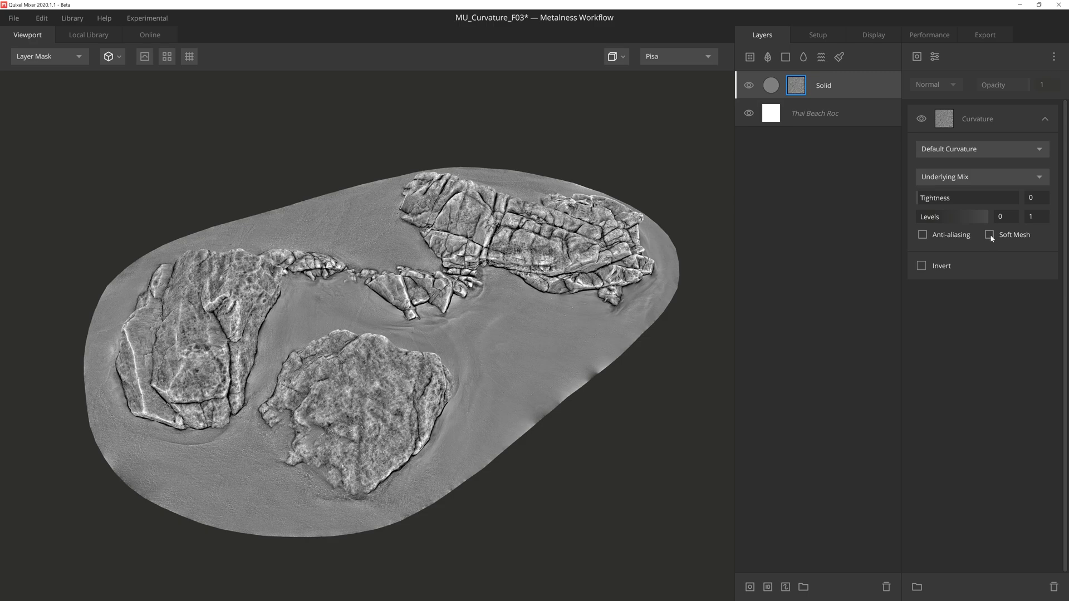
pyautogui.click(990, 236)
pyautogui.click(990, 236)
pyautogui.click(922, 266)
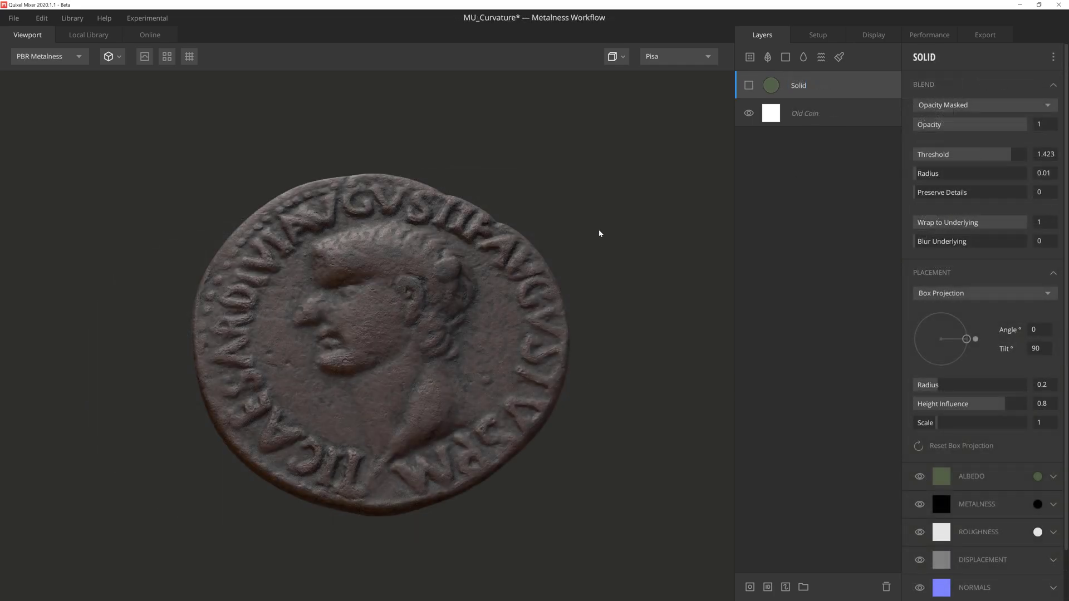
# Show the green Solid layer on the old coin, mask it with a Curvature component, and display the layer mask.
pyautogui.moveTo(599, 232)
pyautogui.keyDown('shift'); pyautogui.mouseDown(button='right')
pyautogui.moveTo(489, 322)
pyautogui.moveTo(477, 365)
pyautogui.moveTo(484, 334)
pyautogui.moveTo(512, 305)
pyautogui.moveTo(525, 310)
pyautogui.moveTo(497, 303)
pyautogui.mouseUp(button='right'); pyautogui.keyUp('shift')
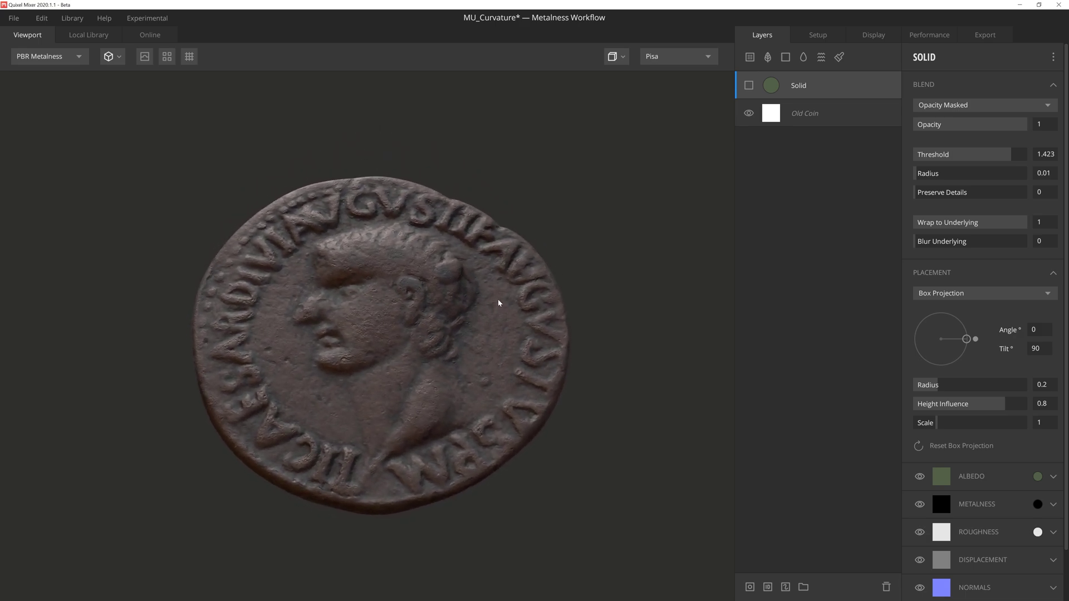
pyautogui.click(748, 85)
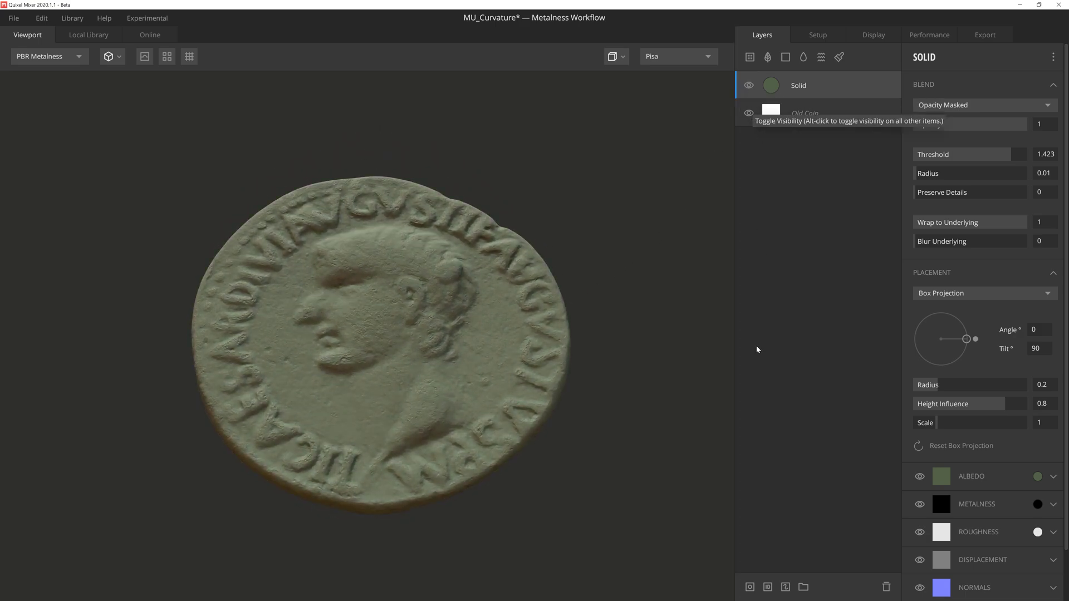
pyautogui.click(752, 590)
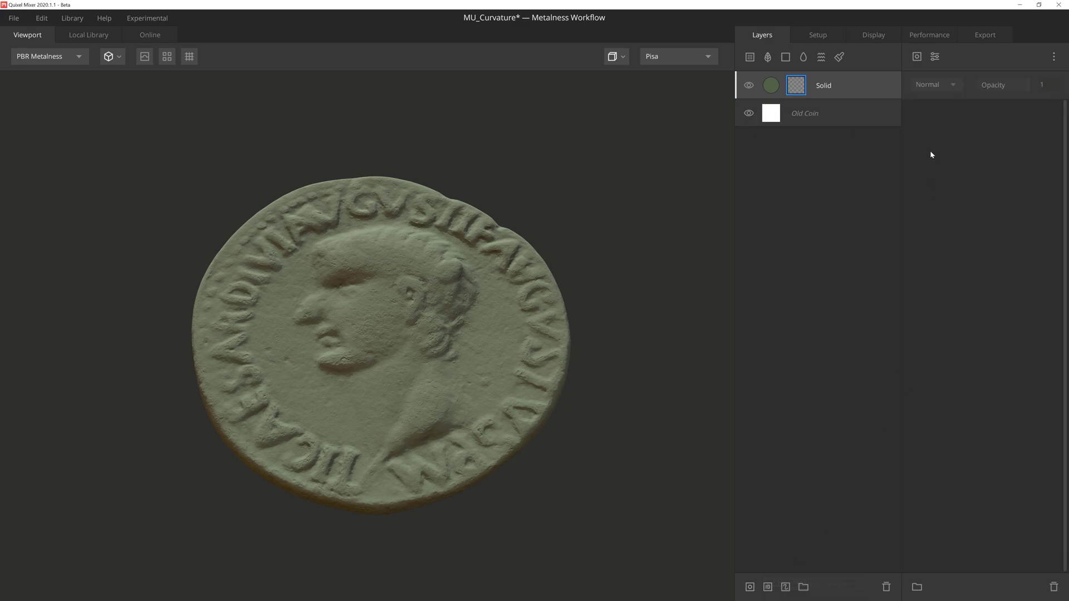
pyautogui.click(917, 57)
pyautogui.click(955, 155)
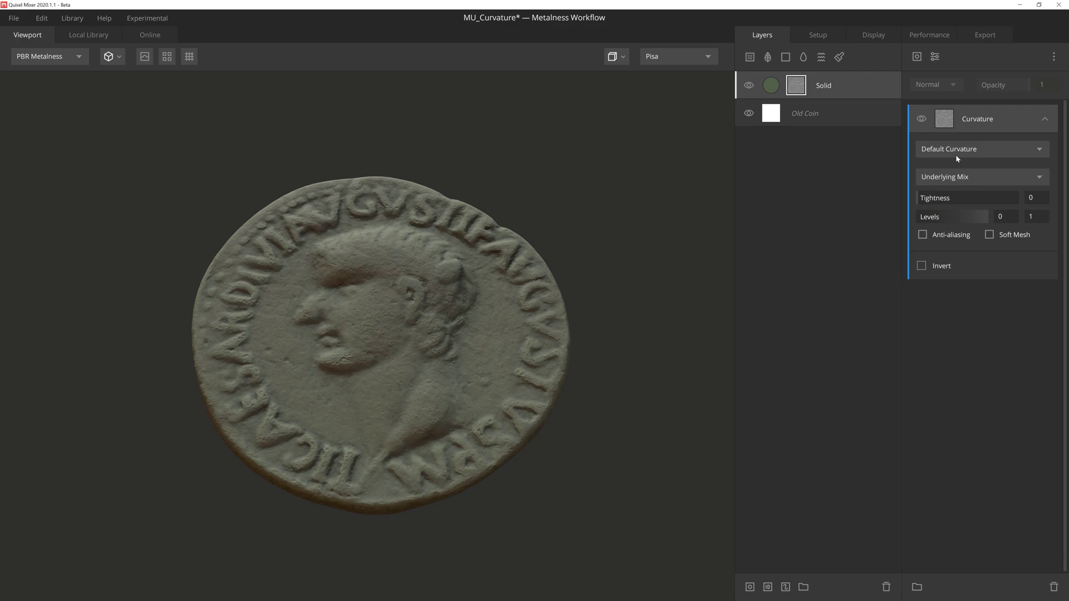
pyautogui.press('m')
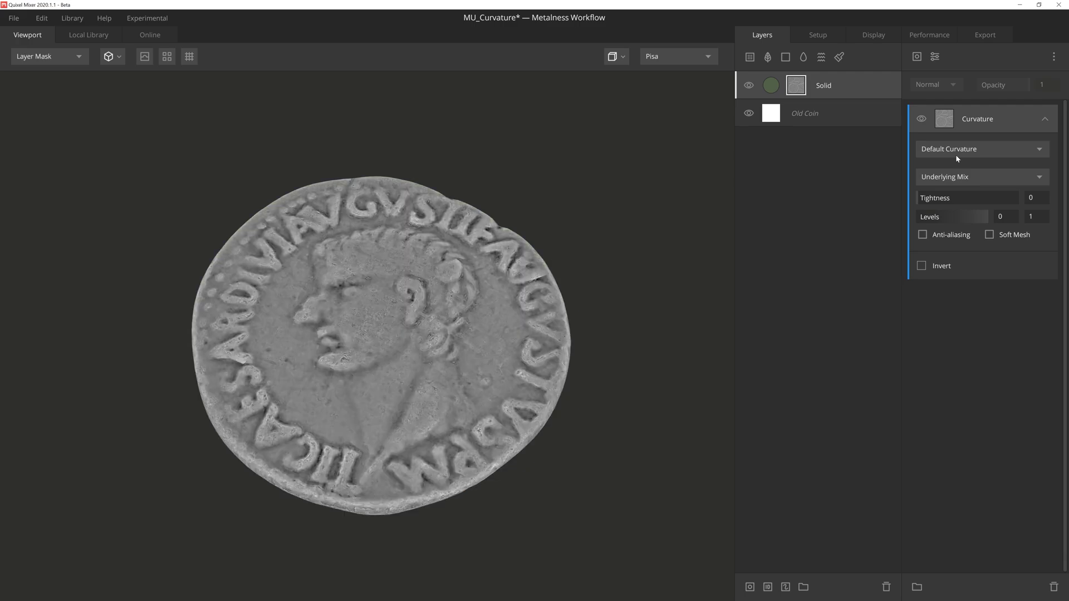
# Set the coin's Curvature mode to Edges & Cavities with Levels 0.032 to 0.397, and view the PBR Metalness result.
pyautogui.click(1040, 149)
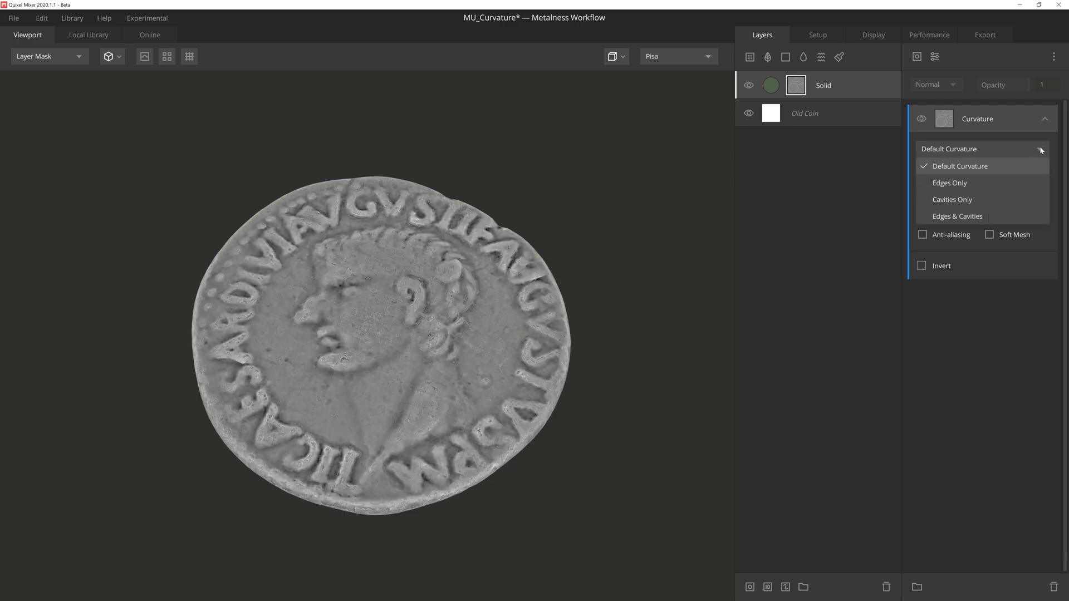
pyautogui.click(1009, 217)
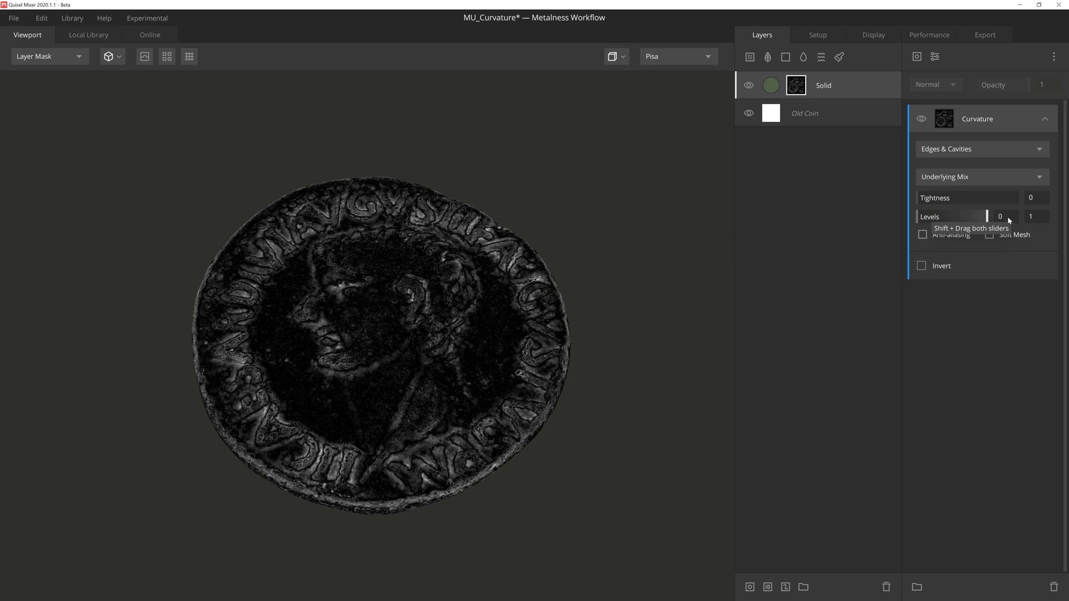
pyautogui.moveTo(971, 217); pyautogui.dragTo(944, 217)
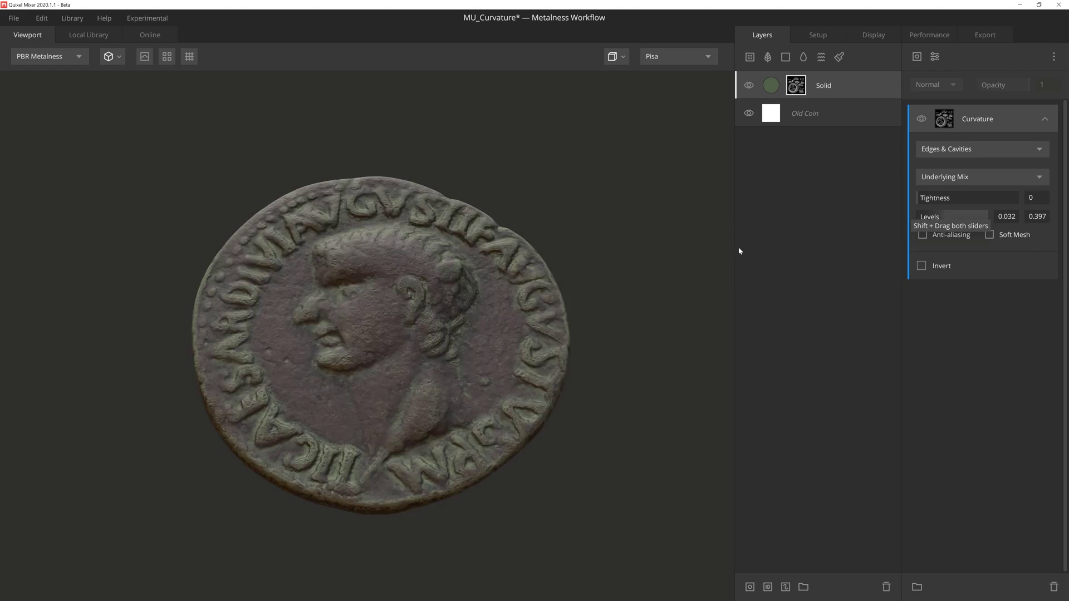
pyautogui.moveTo(661, 275); pyautogui.dragTo(675, 245)
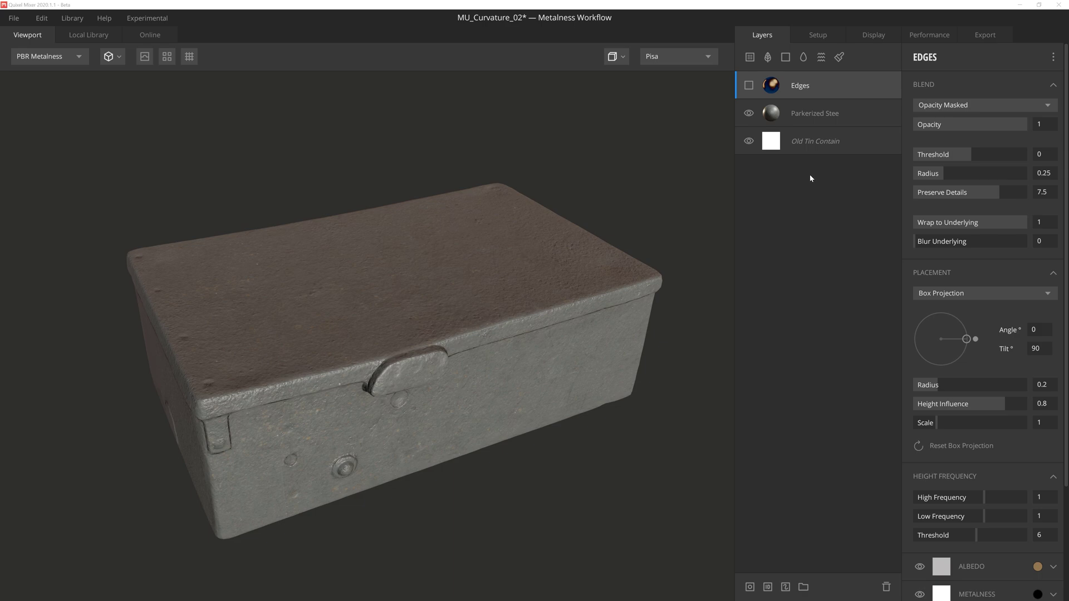
# Show the Edges layer on the tin container, mask it with a Curvature component, and display the layer mask.
pyautogui.click(748, 85)
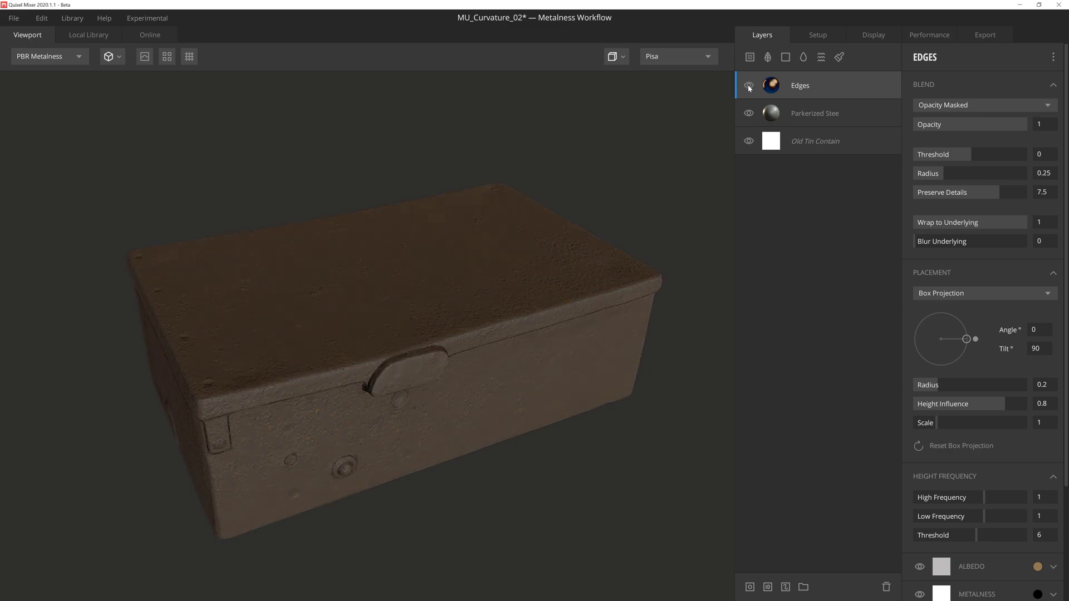
pyautogui.click(750, 587)
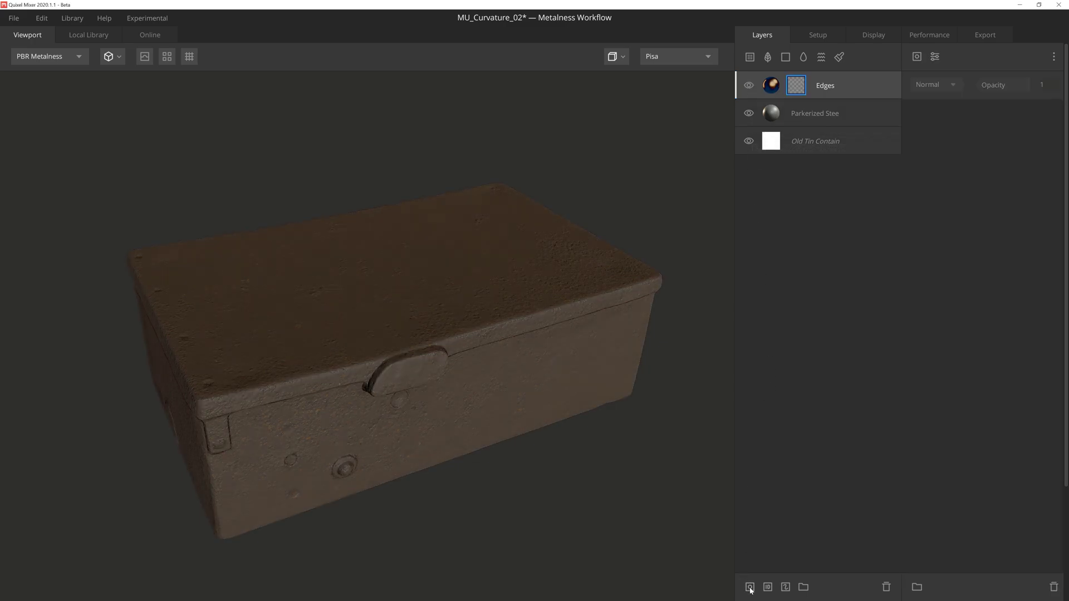
pyautogui.click(917, 56)
pyautogui.click(960, 158)
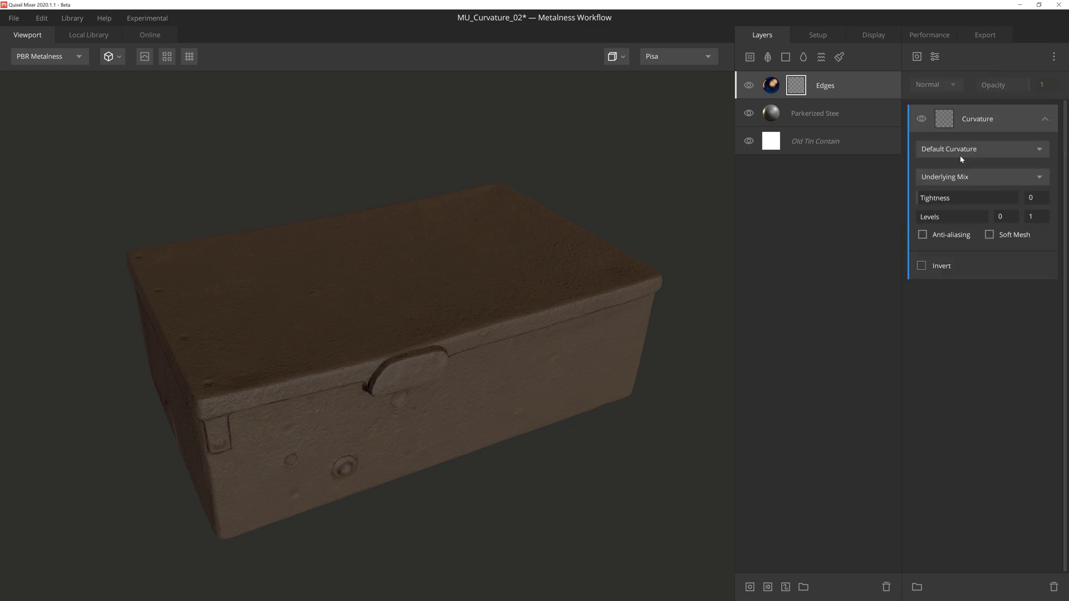
pyautogui.press('m')
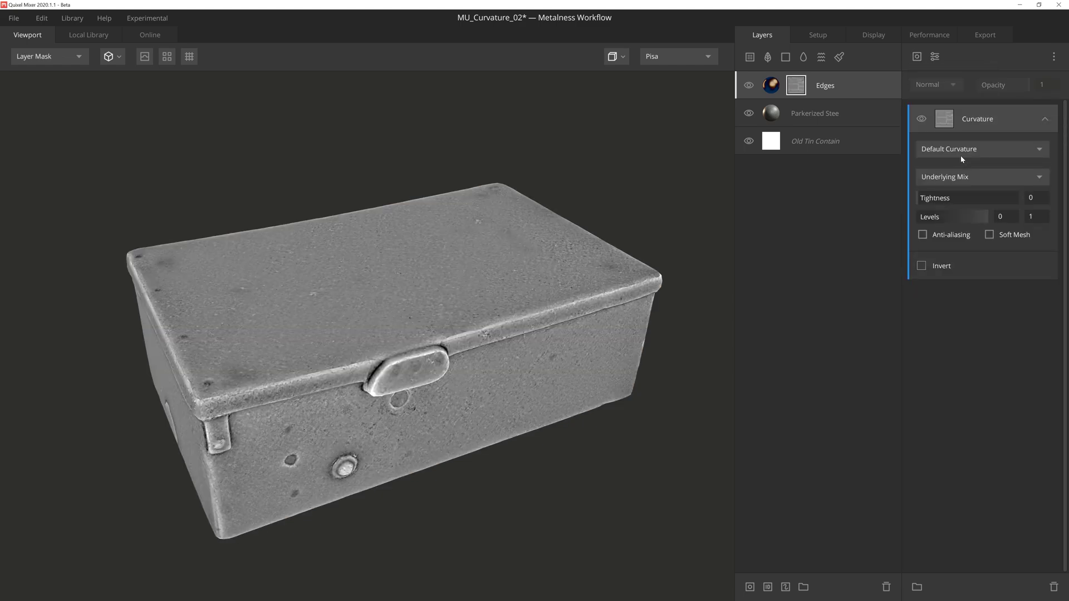
# Set the tin's Curvature mode to Edges Only with Levels 0.091 to 0.504, and view the PBR Metalness result.
pyautogui.click(1044, 150)
pyautogui.click(1014, 181)
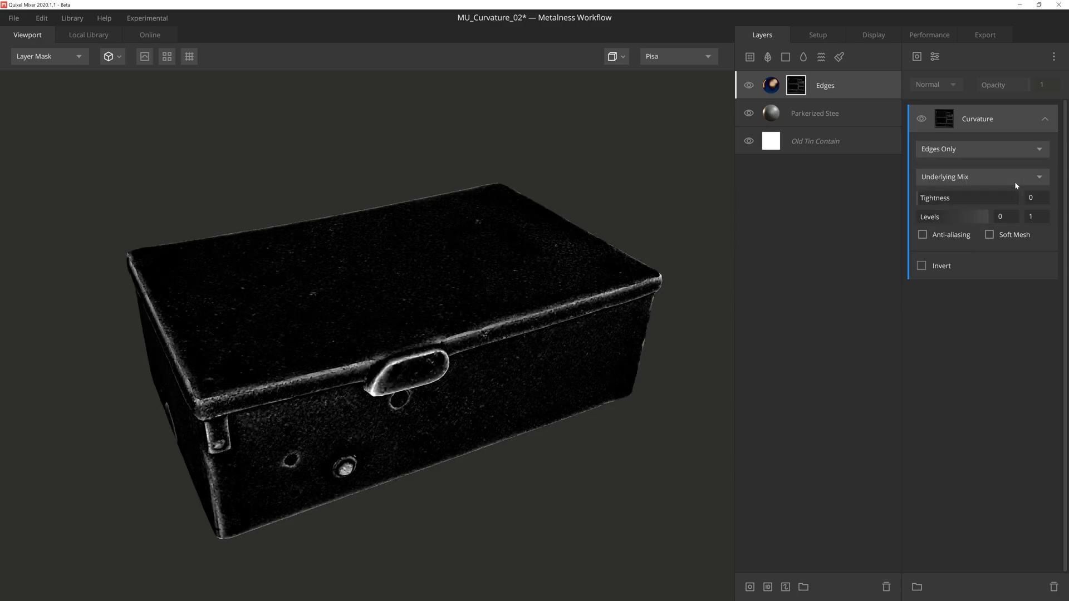
pyautogui.moveTo(987, 216); pyautogui.dragTo(924, 217)
pyautogui.press('1')
pyautogui.moveTo(475, 296)
pyautogui.mouseDown()
pyautogui.moveTo(451, 310)
pyautogui.moveTo(482, 305)
pyautogui.mouseUp()
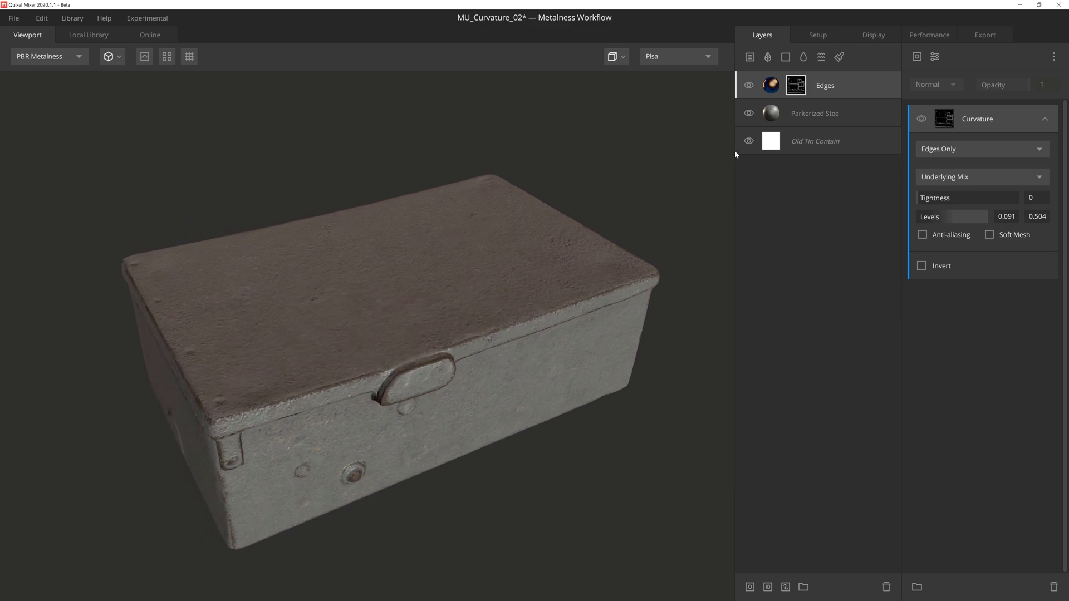
# Hide and show the Edges layer to compare the tin container with and without the masked edge wear.
pyautogui.click(749, 88)
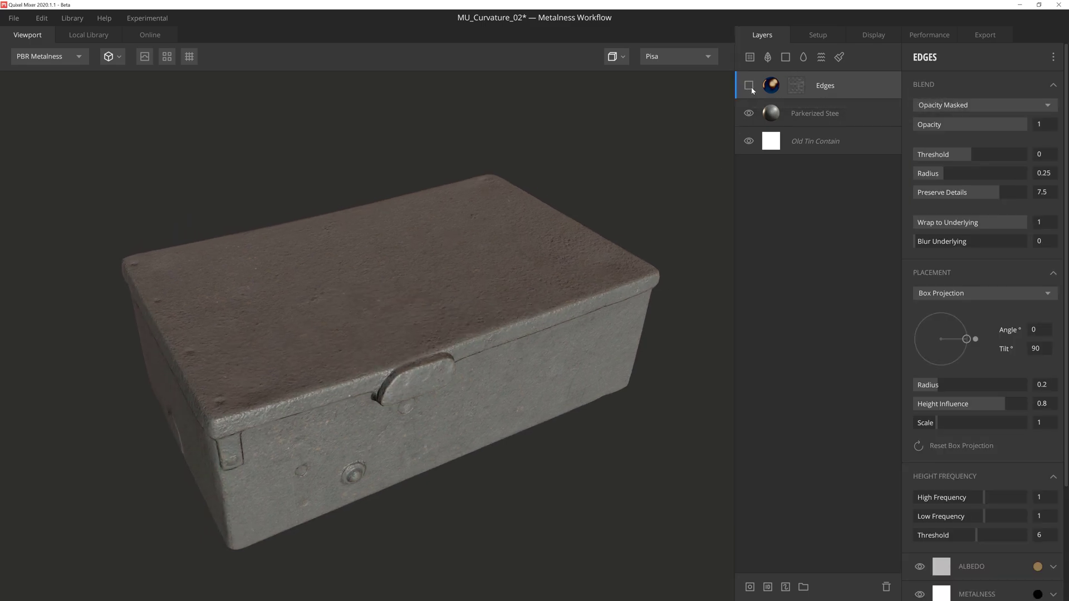
pyautogui.click(749, 85)
pyautogui.moveTo(627, 207)
pyautogui.mouseDown()
pyautogui.moveTo(592, 210)
pyautogui.moveTo(592, 195)
pyautogui.moveTo(611, 221)
pyautogui.moveTo(612, 198)
pyautogui.mouseUp()
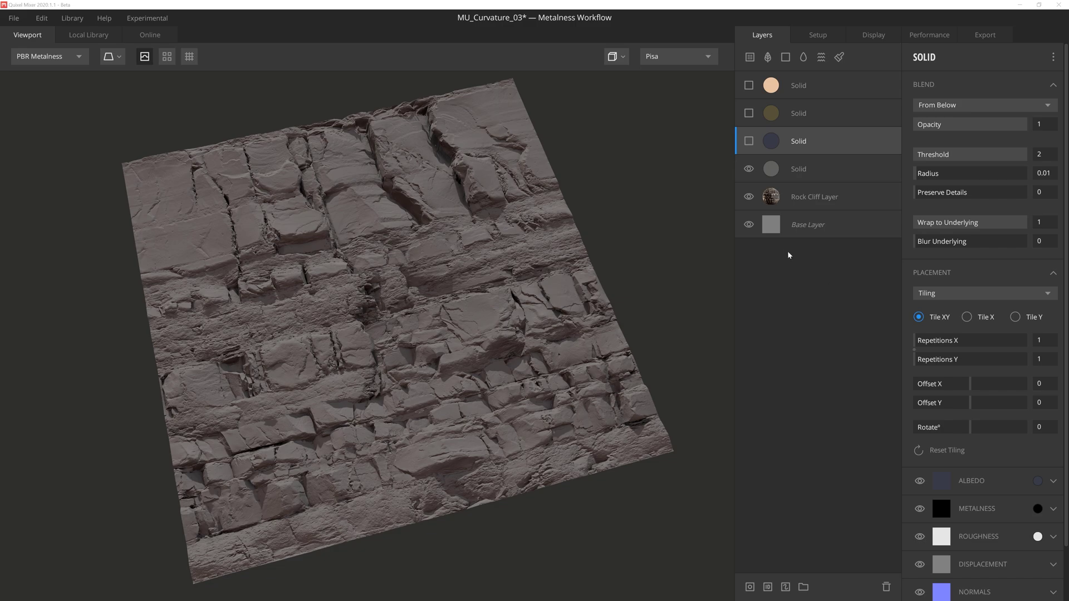
# Show the dark blue Solid layer on the rock cliff and mask it with a Curvature component.
pyautogui.click(749, 140)
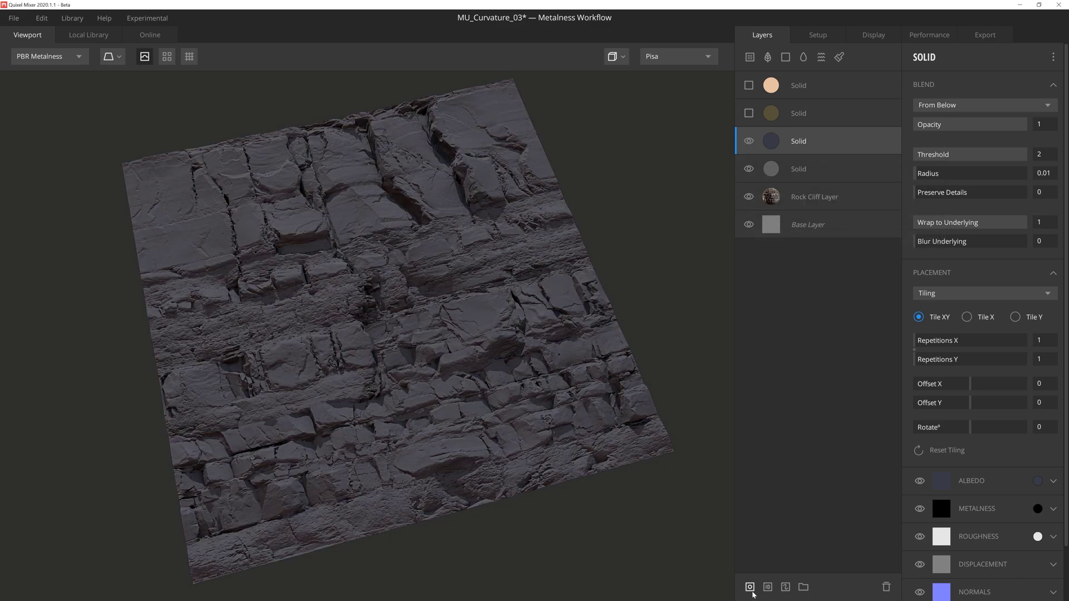
pyautogui.click(750, 587)
pyautogui.click(916, 56)
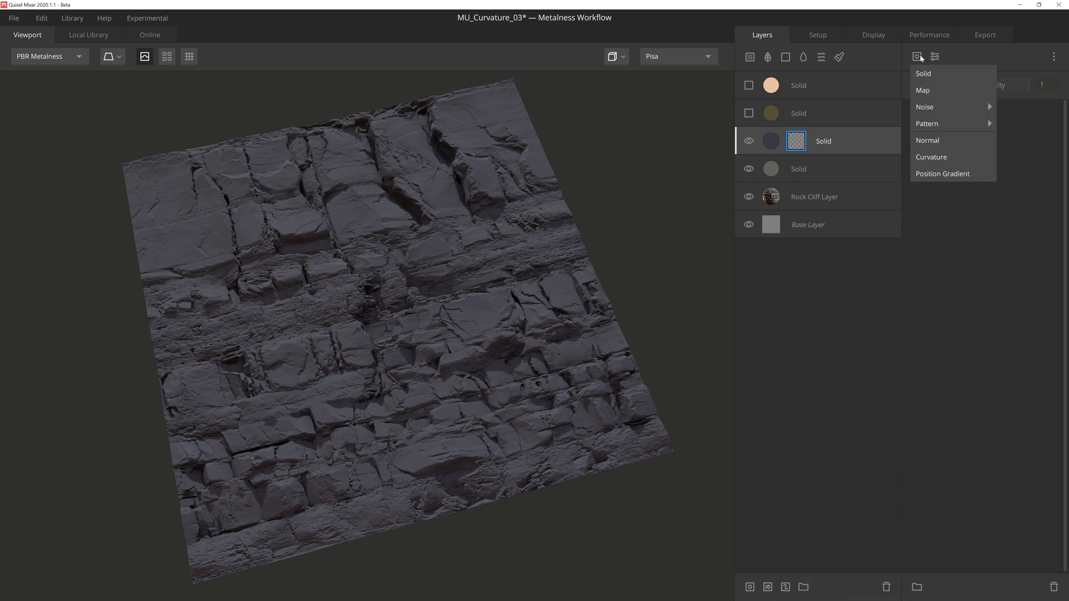
pyautogui.click(966, 157)
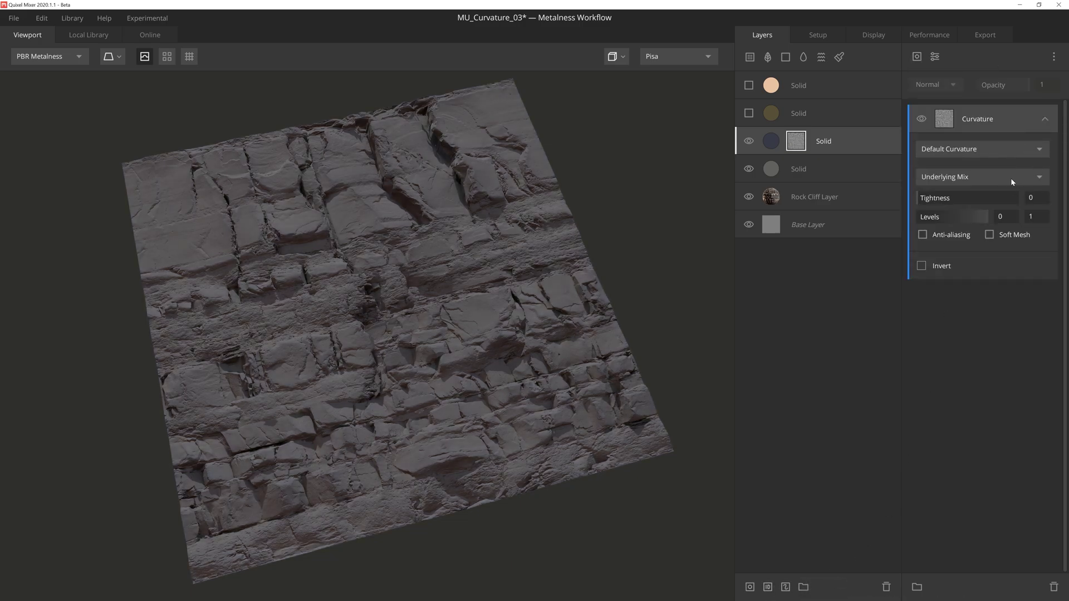
# Set the dark blue layer's Curvature Levels to 0.246 and 0.742, and inspect the cliff from another angle.
pyautogui.moveTo(987, 217); pyautogui.dragTo(933, 217)
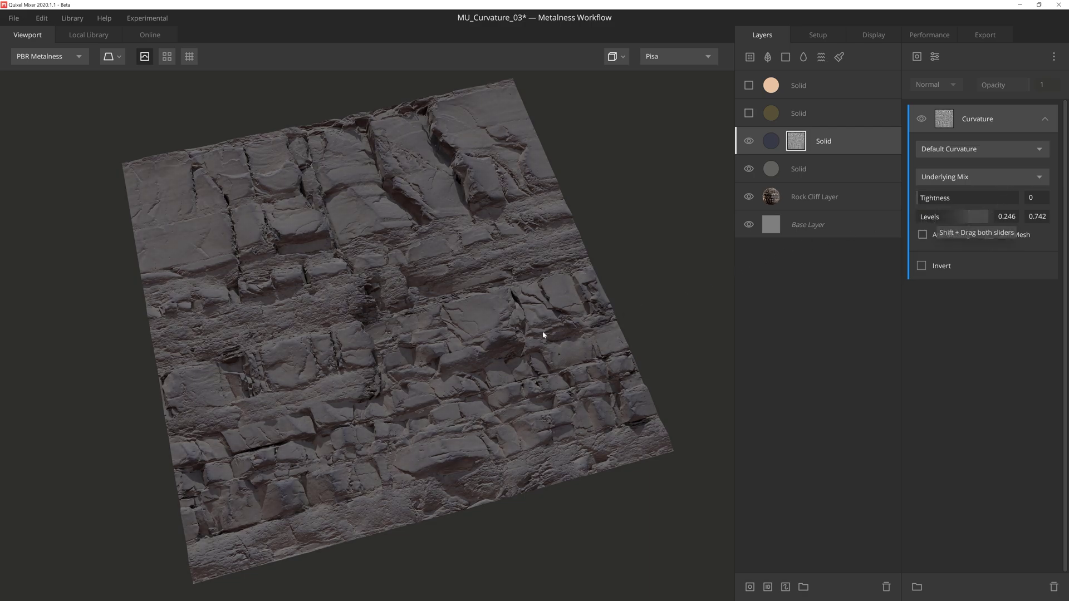
pyautogui.moveTo(447, 401); pyautogui.dragTo(485, 408)
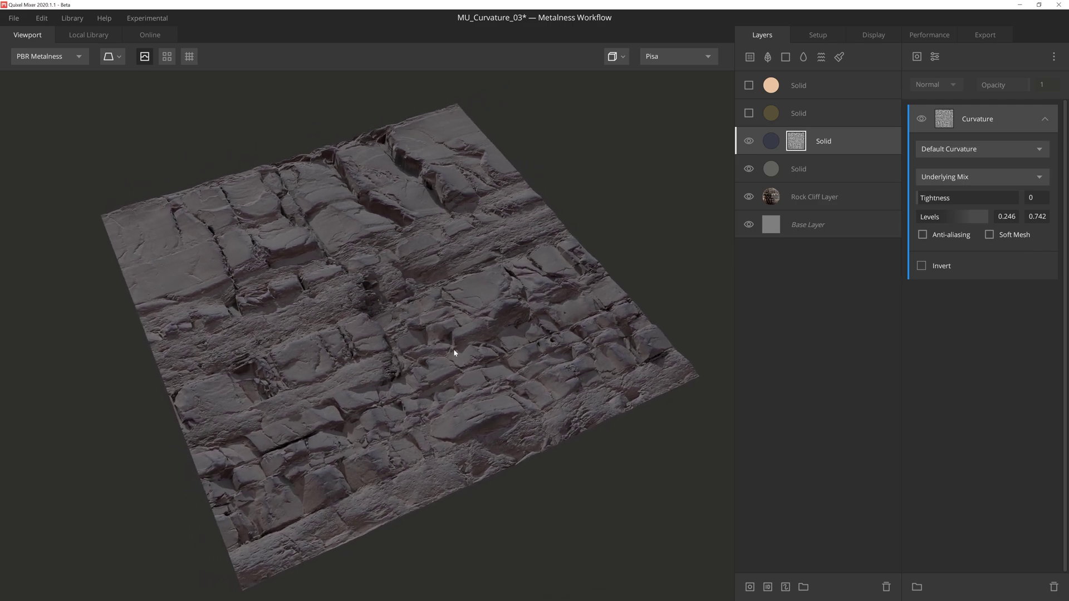
pyautogui.moveTo(453, 355); pyautogui.dragTo(425, 389)
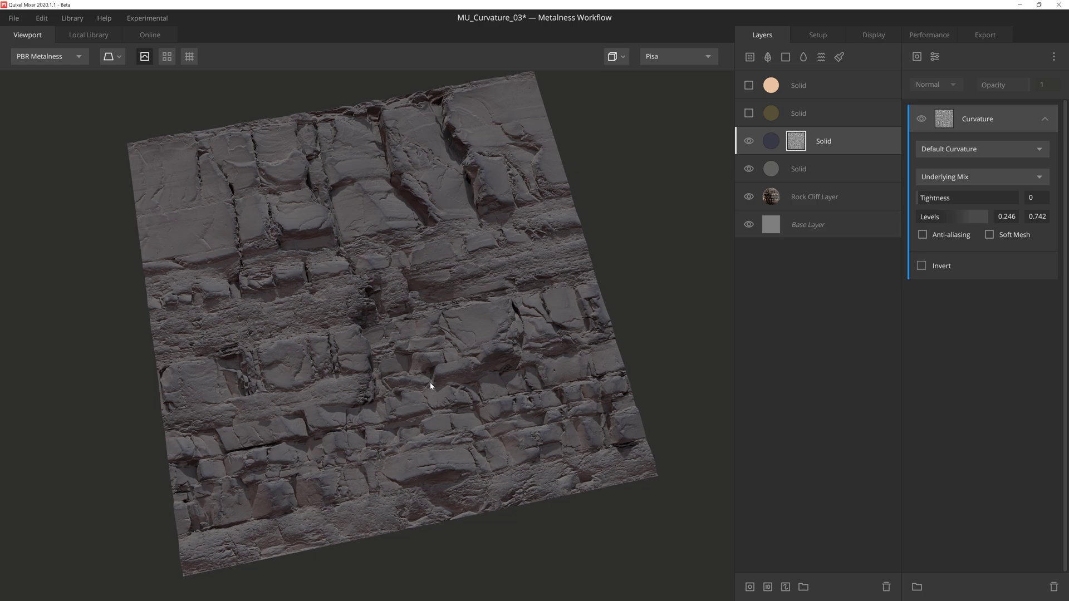
# Show the olive Solid layer above the dark blue one and mask it with a Curvature component.
pyautogui.click(748, 113)
pyautogui.click(795, 118)
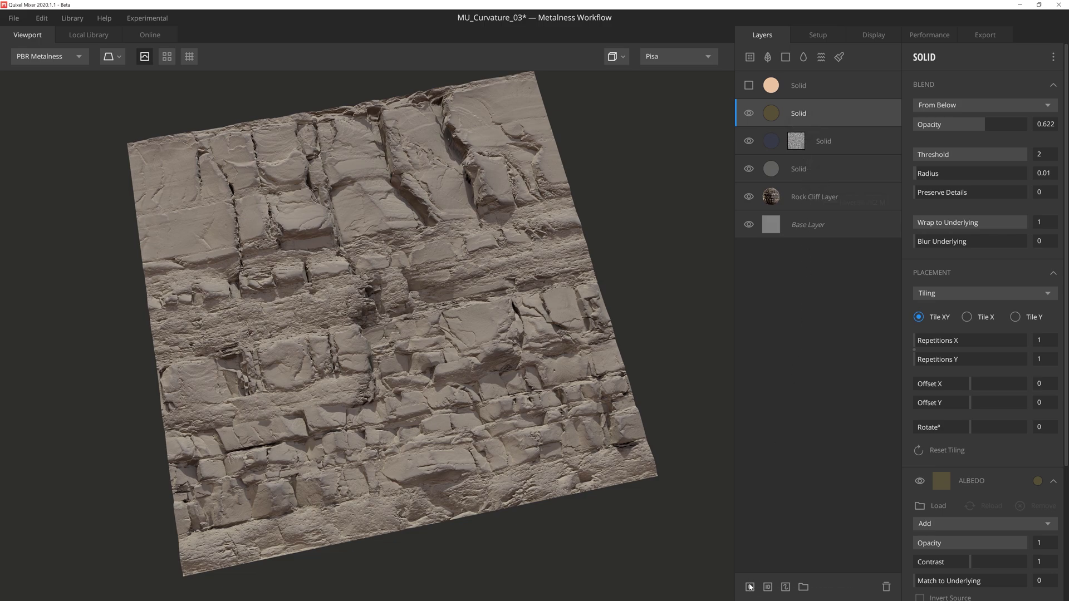
pyautogui.click(749, 587)
pyautogui.click(917, 57)
pyautogui.click(997, 141)
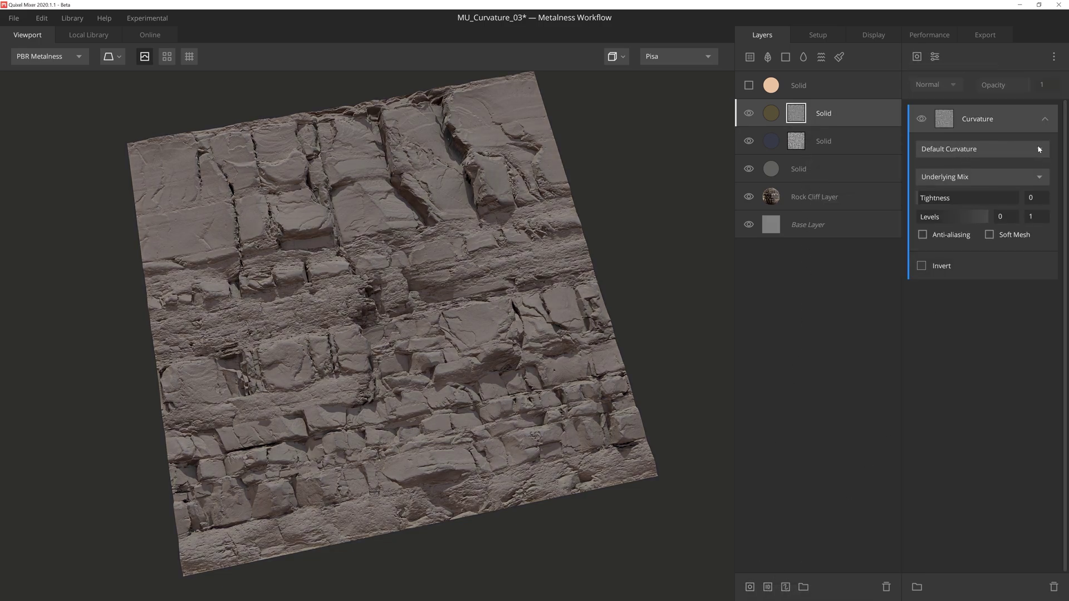
# Keep the olive layer's mask on Default Curvature and set its Levels to 0.607 and 0.738.
pyautogui.click(1037, 149)
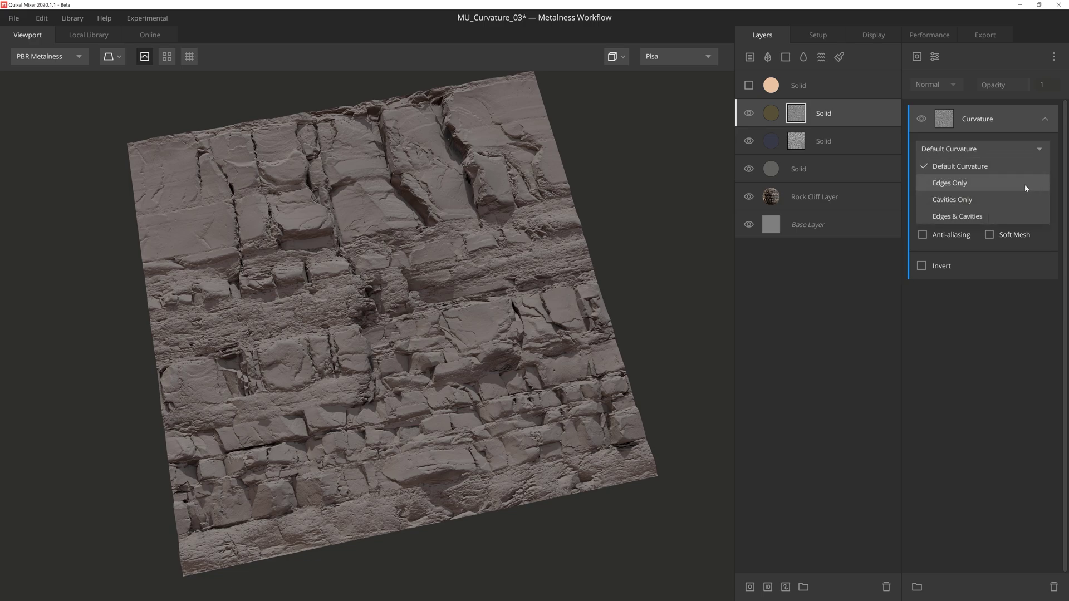
pyautogui.click(1039, 151)
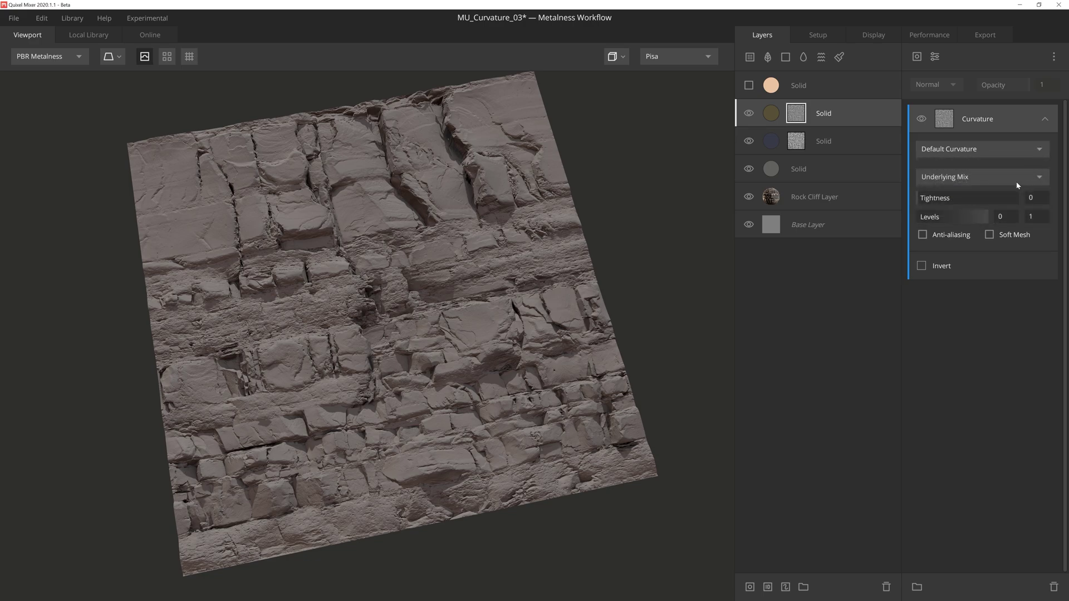
pyautogui.moveTo(989, 217)
pyautogui.mouseDown()
pyautogui.moveTo(931, 222)
pyautogui.moveTo(960, 224)
pyautogui.mouseUp()
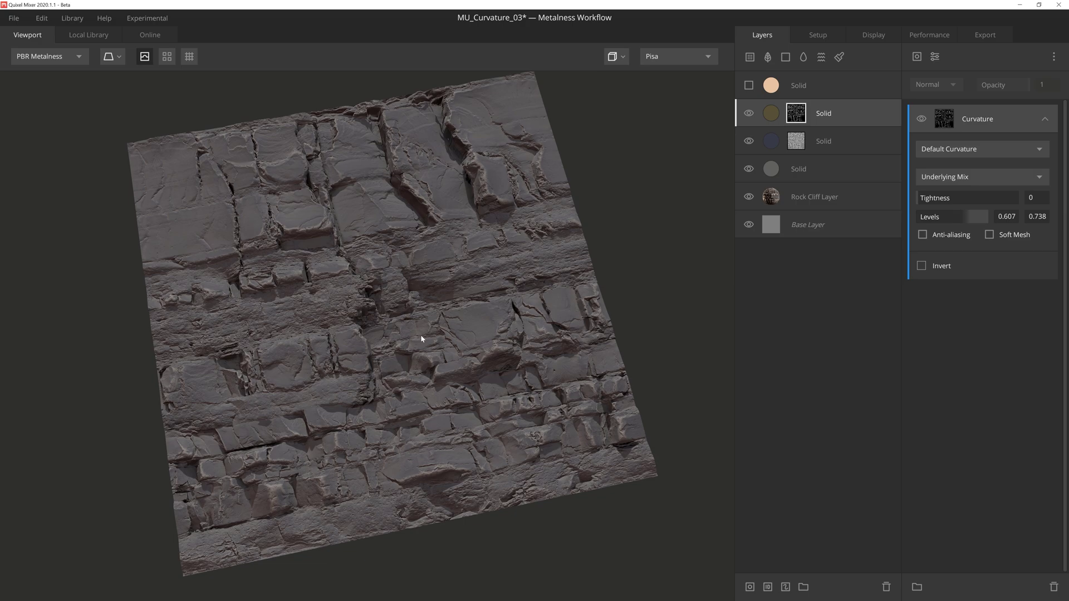
# Show the peach Solid layer at the top of the stack and mask it with a Curvature component.
pyautogui.click(749, 86)
pyautogui.click(783, 84)
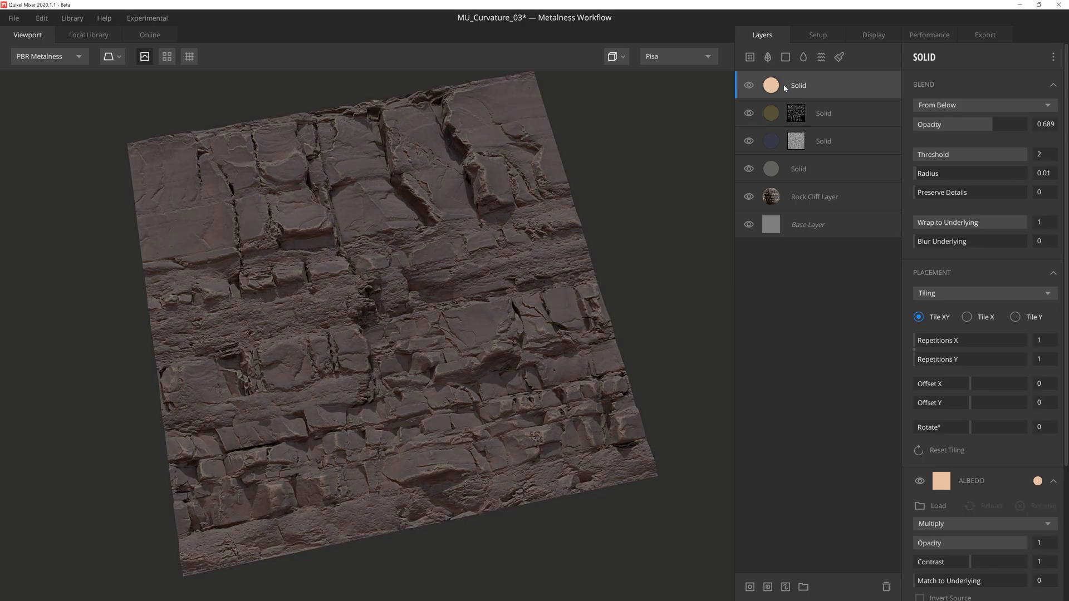
pyautogui.click(750, 587)
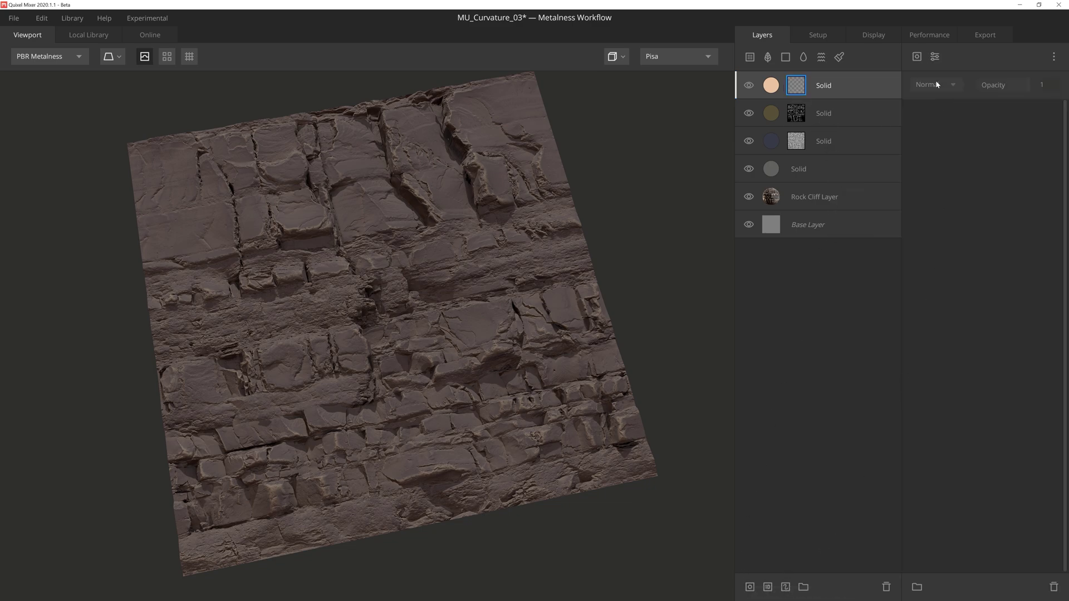
pyautogui.click(917, 56)
pyautogui.click(967, 157)
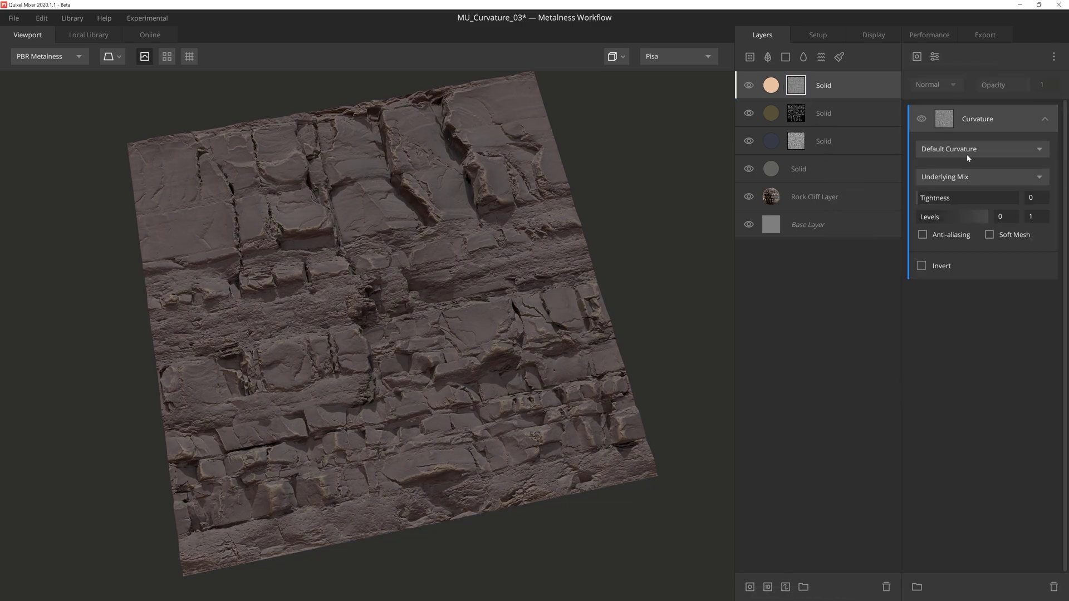
# Set the peach layer's Curvature mode to Cavities Only with Levels 0 to 0.385, and inspect its effect on the cliff.
pyautogui.click(1030, 148)
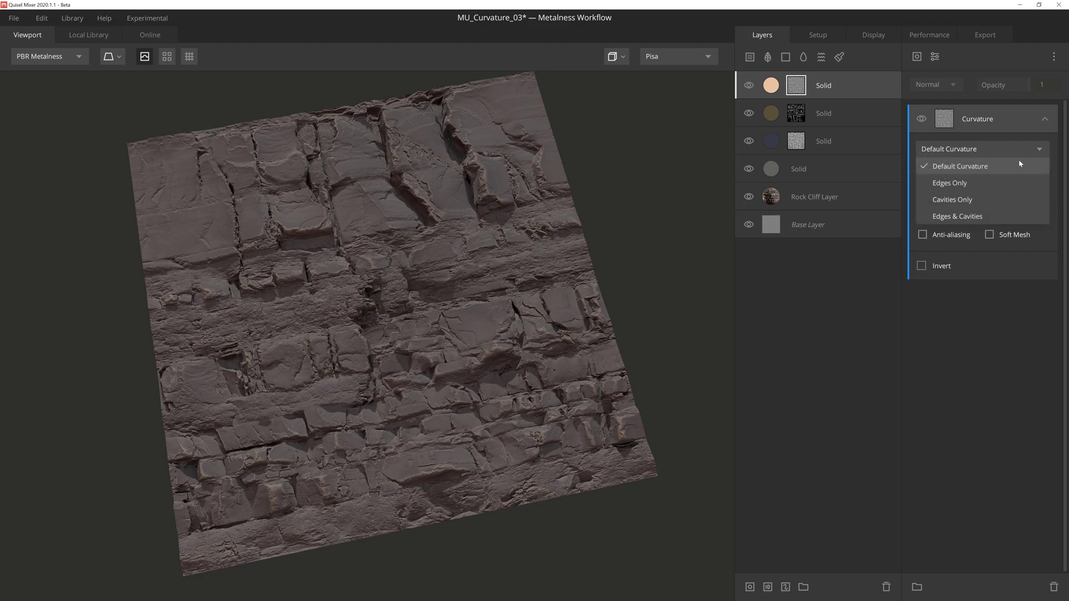
pyautogui.click(991, 200)
pyautogui.moveTo(988, 216); pyautogui.dragTo(945, 221)
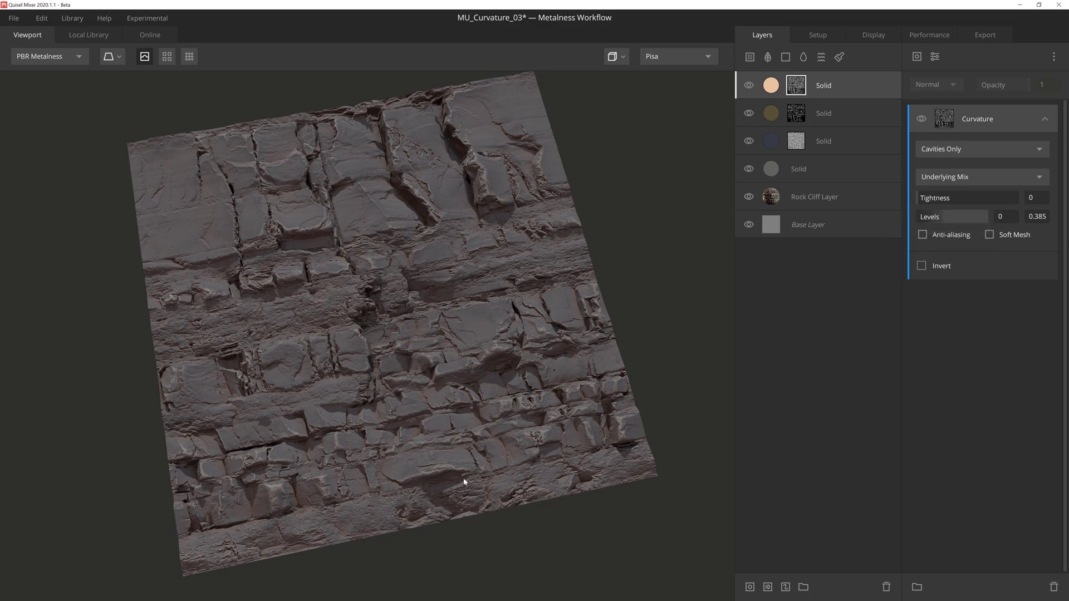
pyautogui.click(743, 89)
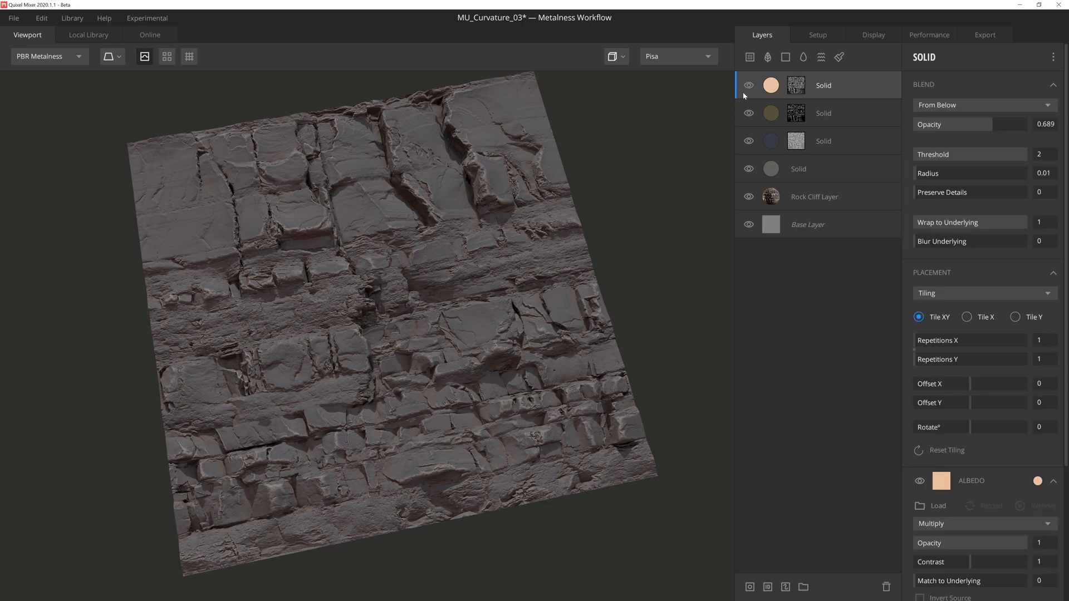
pyautogui.moveTo(629, 217)
pyautogui.mouseDown()
pyautogui.moveTo(607, 239)
pyautogui.moveTo(577, 232)
pyautogui.moveTo(613, 190)
pyautogui.moveTo(641, 206)
pyautogui.mouseUp()
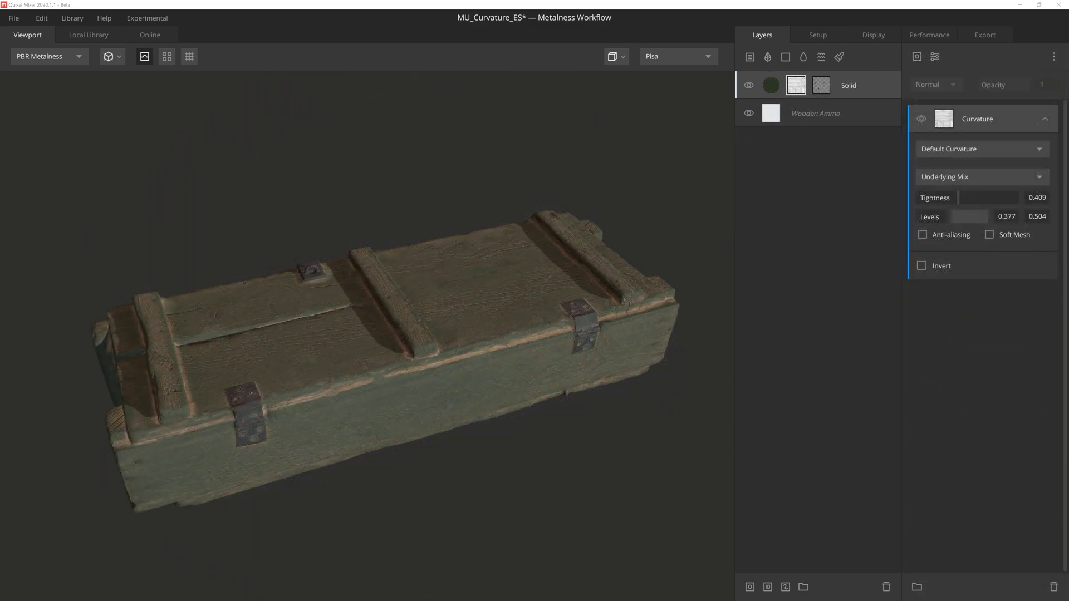